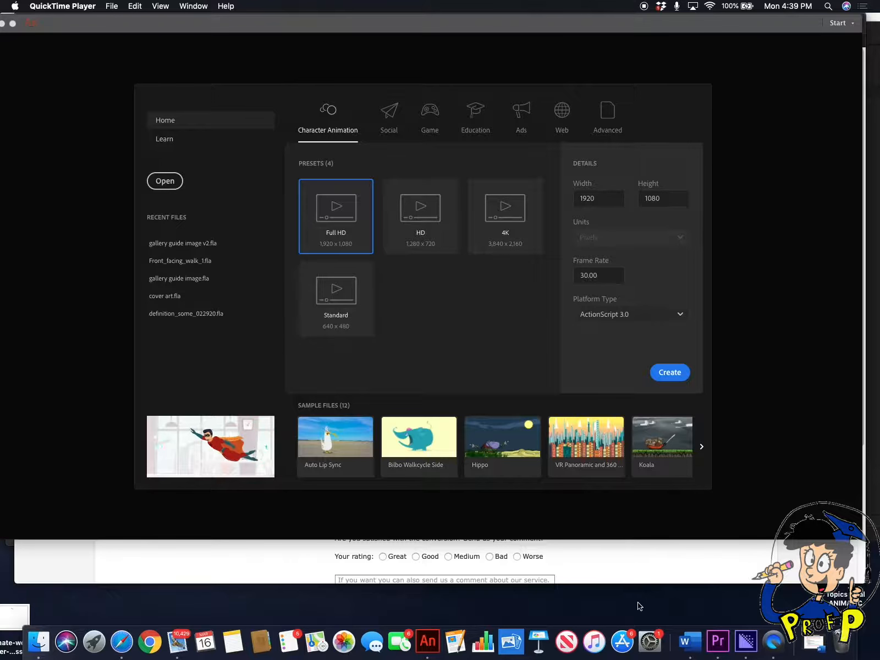
# - Bring up Finder and Safari's online-convert page, placing the Finder window with the audio files over the lower part of the page
pyautogui.click(37, 641)
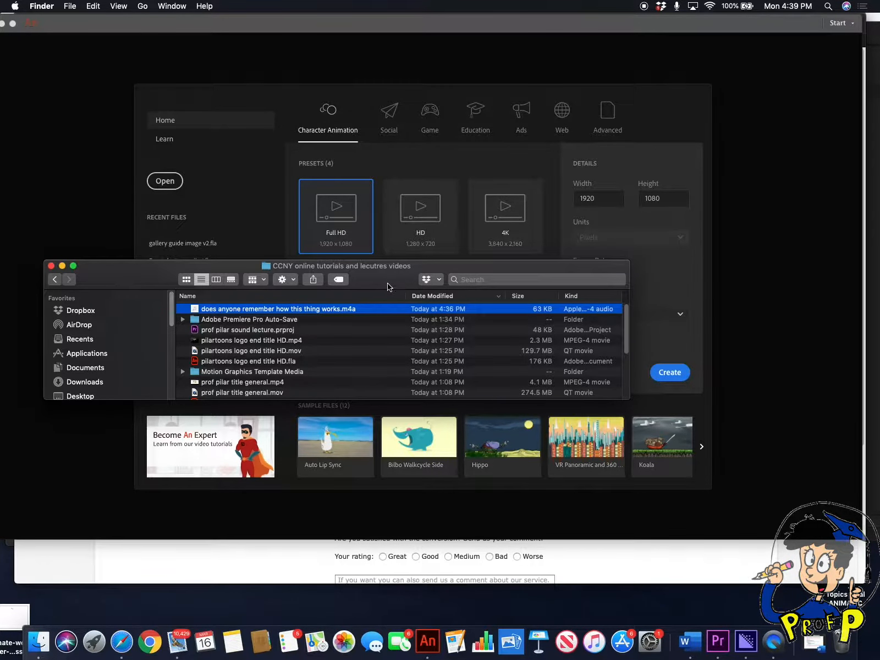
pyautogui.click(120, 641)
pyautogui.click(46, 643)
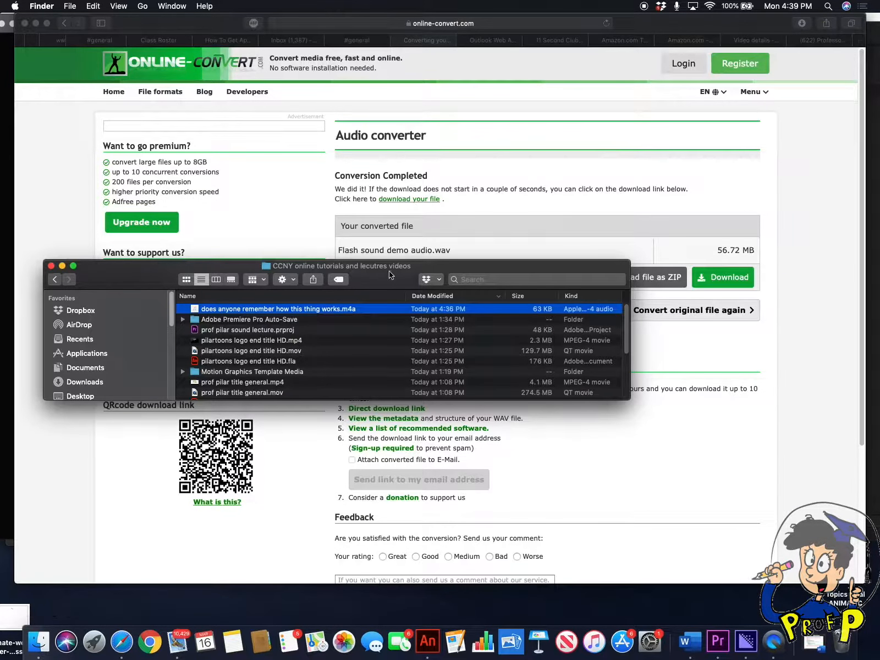
pyautogui.moveTo(386, 277); pyautogui.dragTo(388, 497)
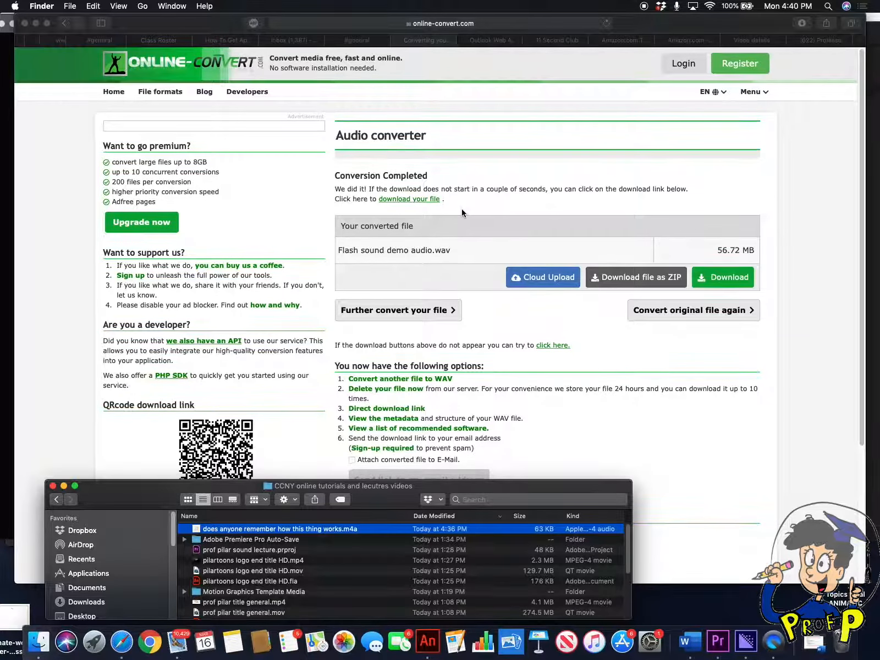
# - Return to the "Convert audio to WAV" page and look over its upload area and optional settings
pyautogui.click(133, 27)
pyautogui.click(64, 22)
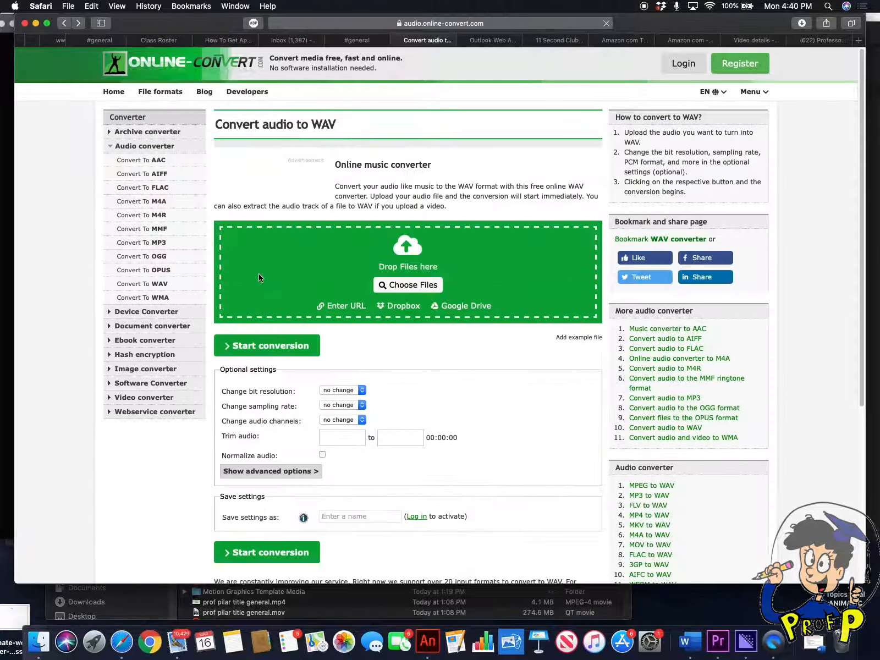
pyautogui.scroll(-4, 259, 274)
pyautogui.scroll(3, 478, 163)
pyautogui.scroll(2, 477, 165)
# - Upload "does anyone remember how this thing works.m4a" from the Finder folder and convert it to WAV
pyautogui.moveTo(695, 583); pyautogui.dragTo(706, 394)
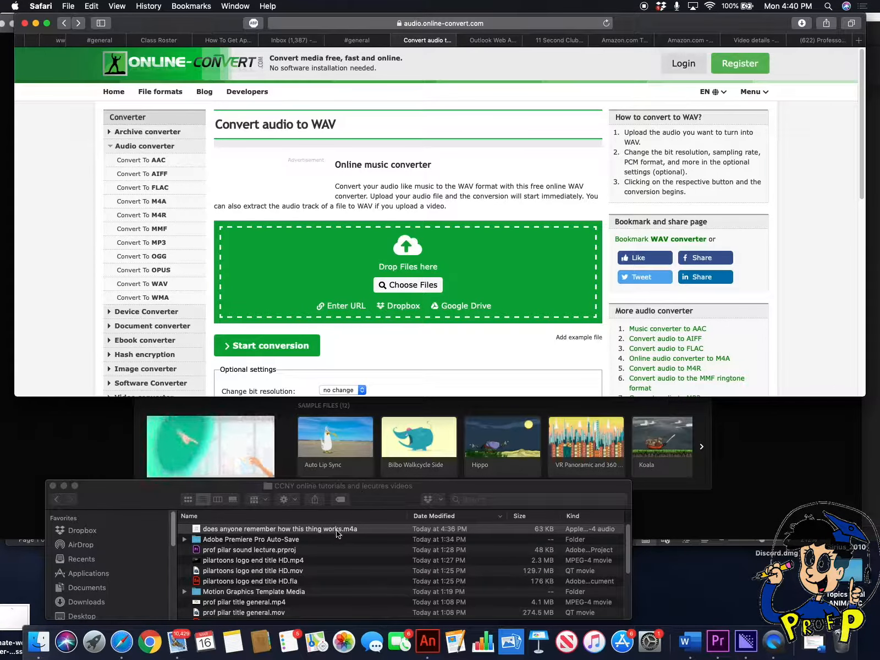
pyautogui.moveTo(337, 532); pyautogui.dragTo(416, 293)
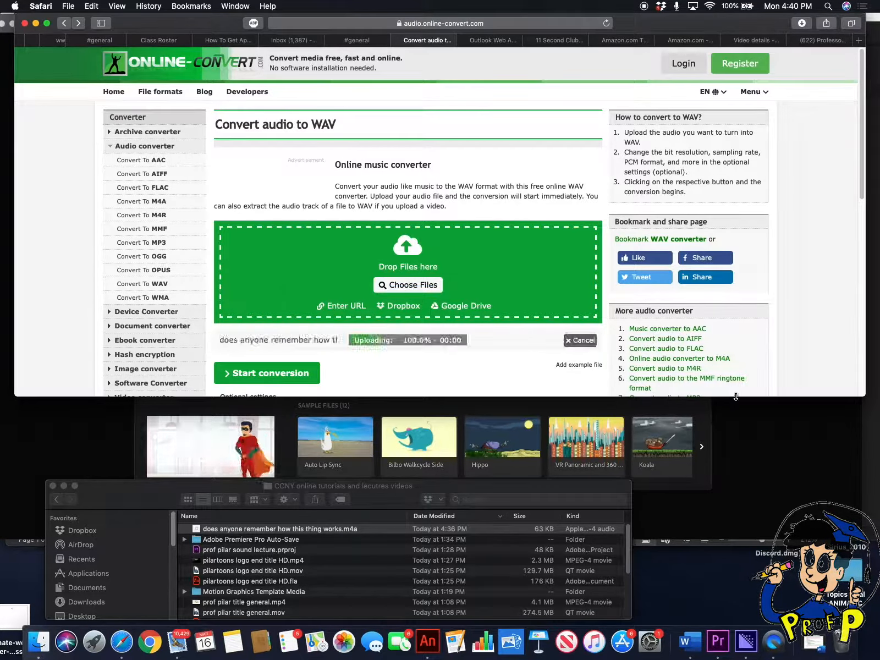
pyautogui.moveTo(735, 396); pyautogui.dragTo(746, 583)
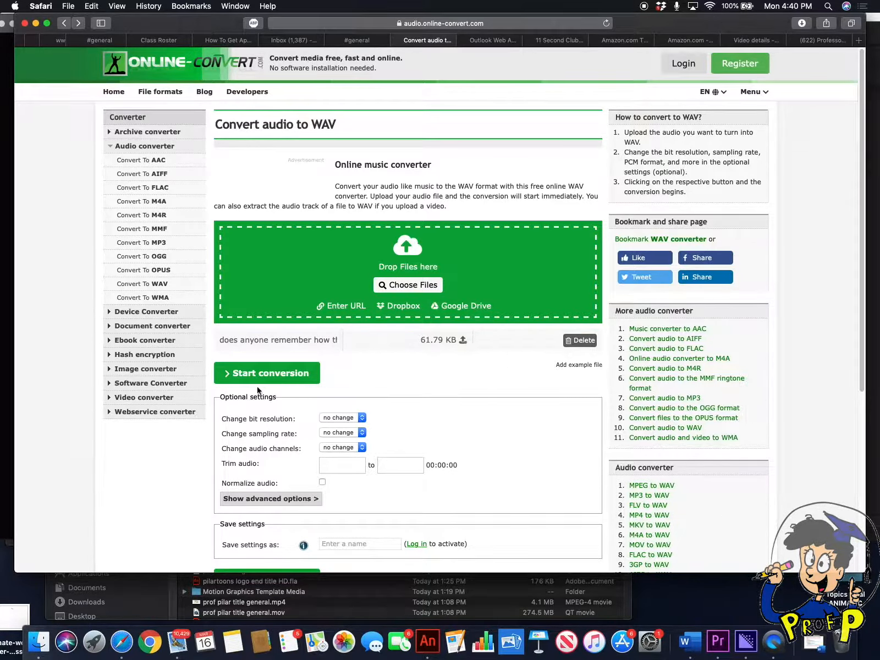
pyautogui.click(259, 374)
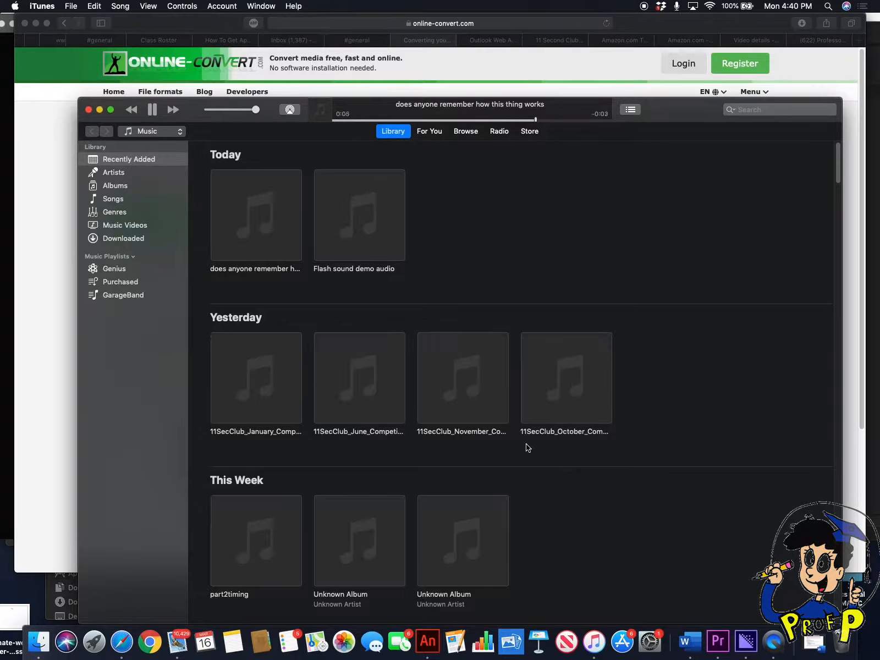
# - Stop the audio playing in iTunes, then hide iTunes and Safari
pyautogui.click(151, 113)
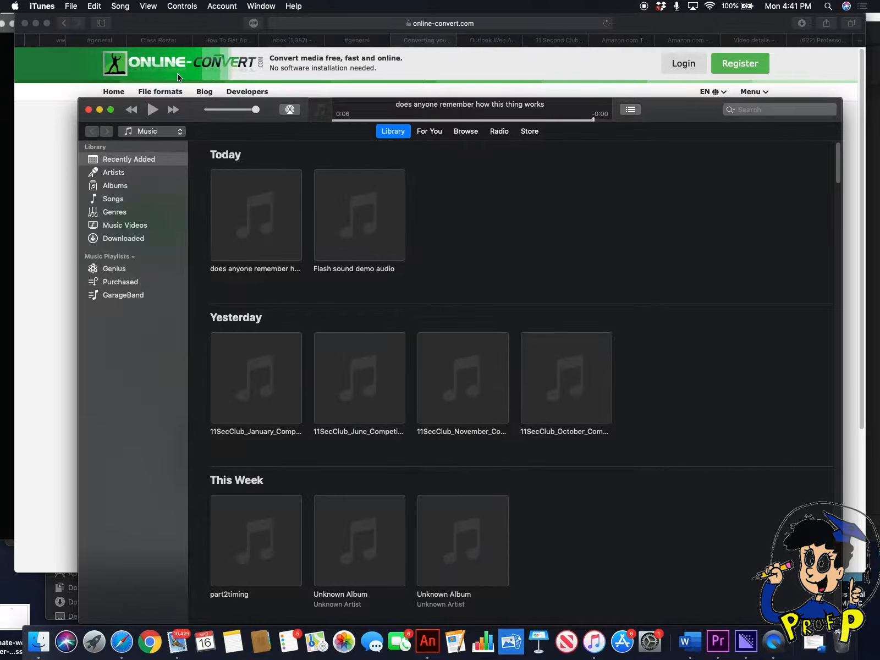
pyautogui.moveTo(670, 114); pyautogui.dragTo(649, 37)
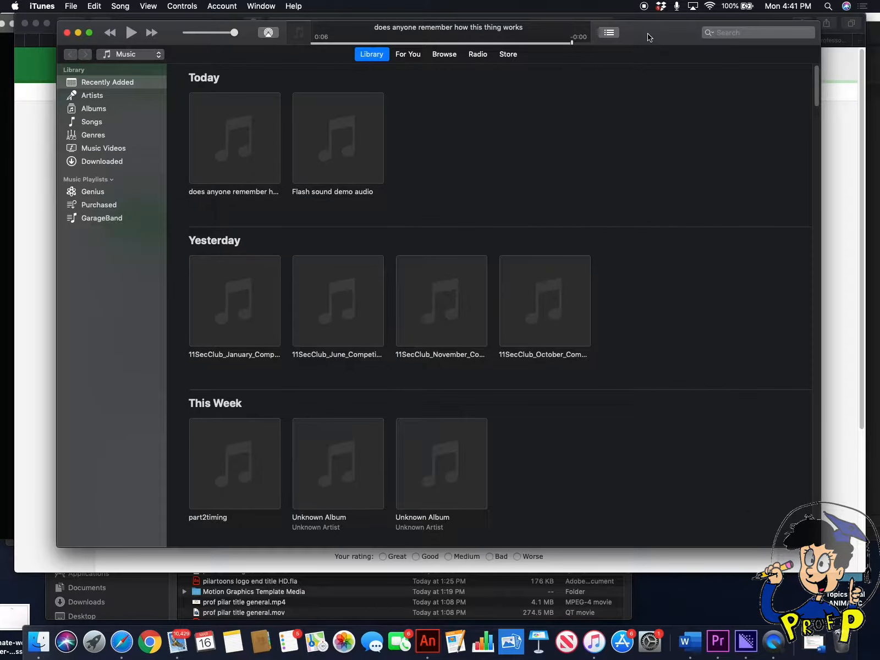
pyautogui.click(42, 6)
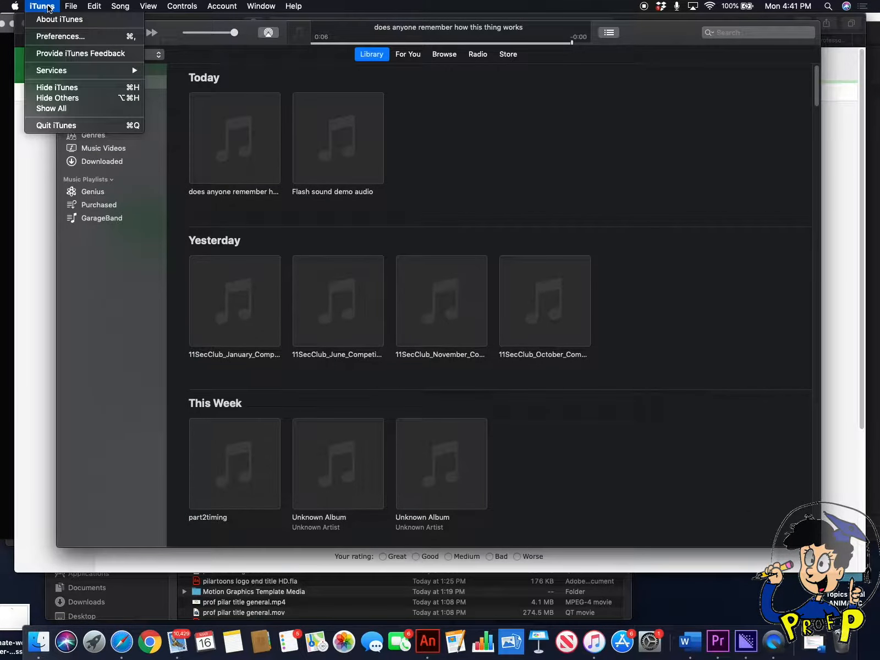
pyautogui.click(62, 88)
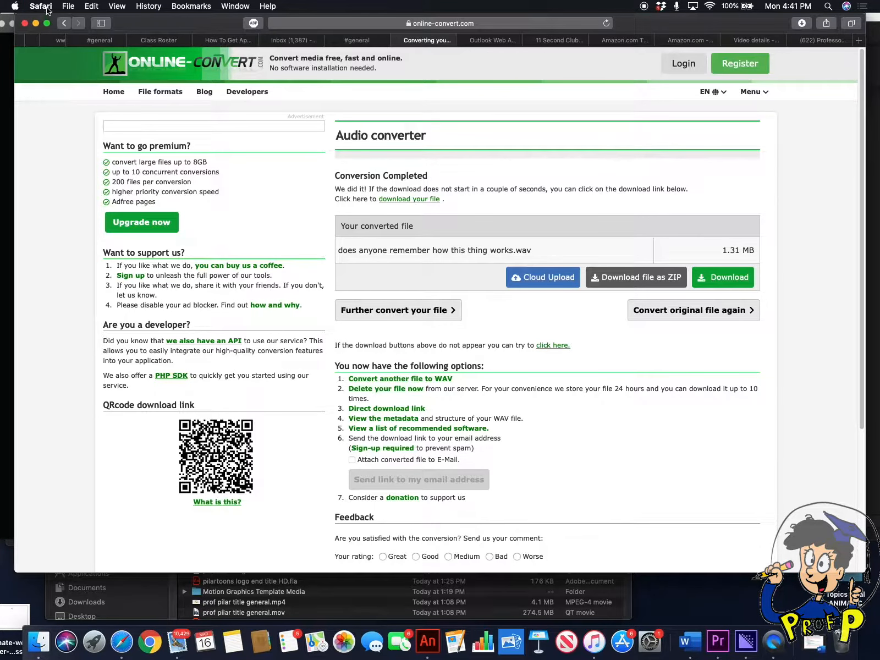
pyautogui.click(41, 6)
pyautogui.click(61, 110)
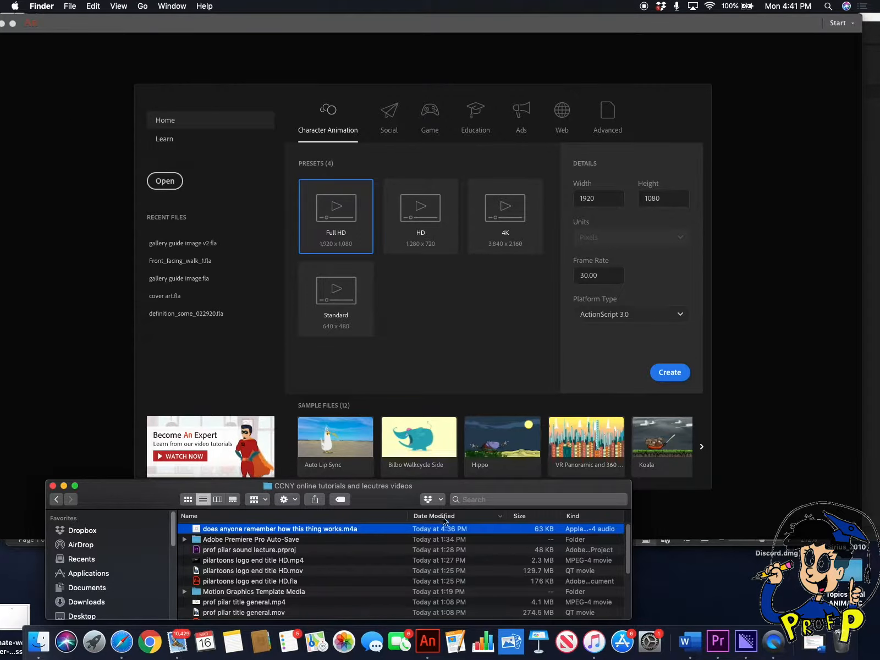
# - Move "does anyone remember how this thing works.wav" from Downloads into the "CCNY online tutorials and lecutres videos" folder and close the Downloads window
pyautogui.moveTo(139, 497); pyautogui.dragTo(139, 458)
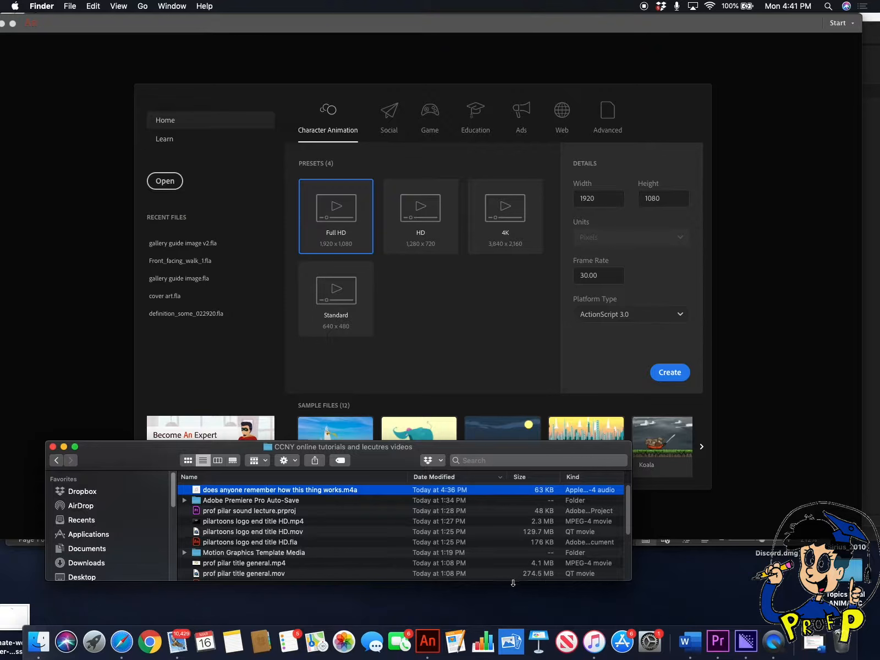
pyautogui.moveTo(513, 581); pyautogui.dragTo(513, 625)
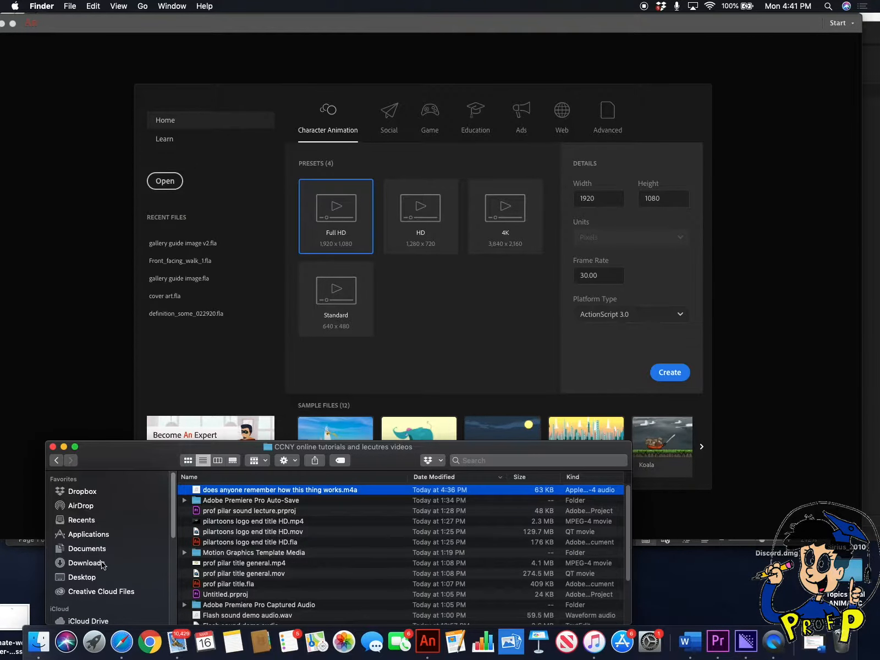
pyautogui.click(70, 6)
pyautogui.click(76, 19)
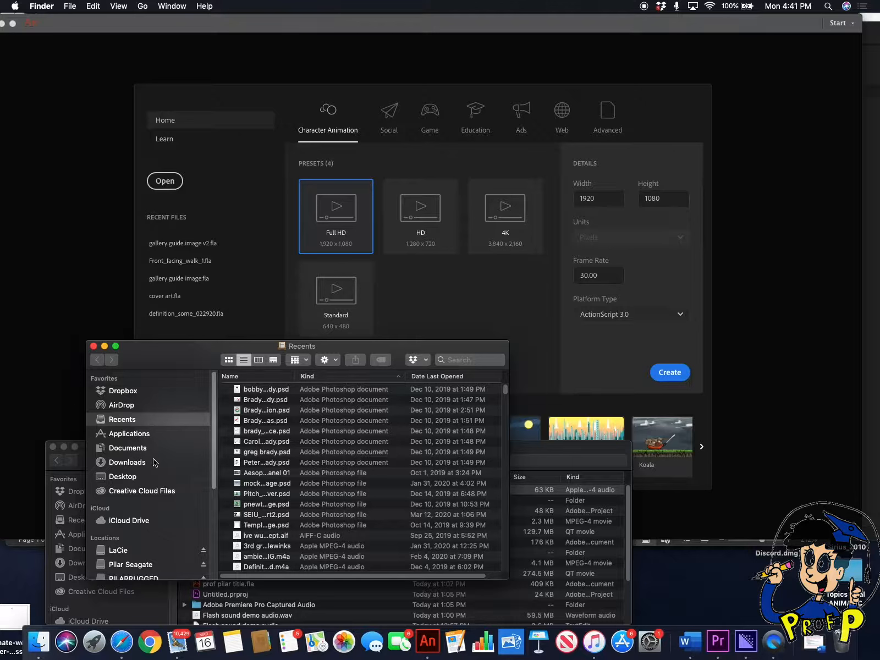
pyautogui.click(154, 462)
pyautogui.moveTo(294, 392); pyautogui.dragTo(271, 595)
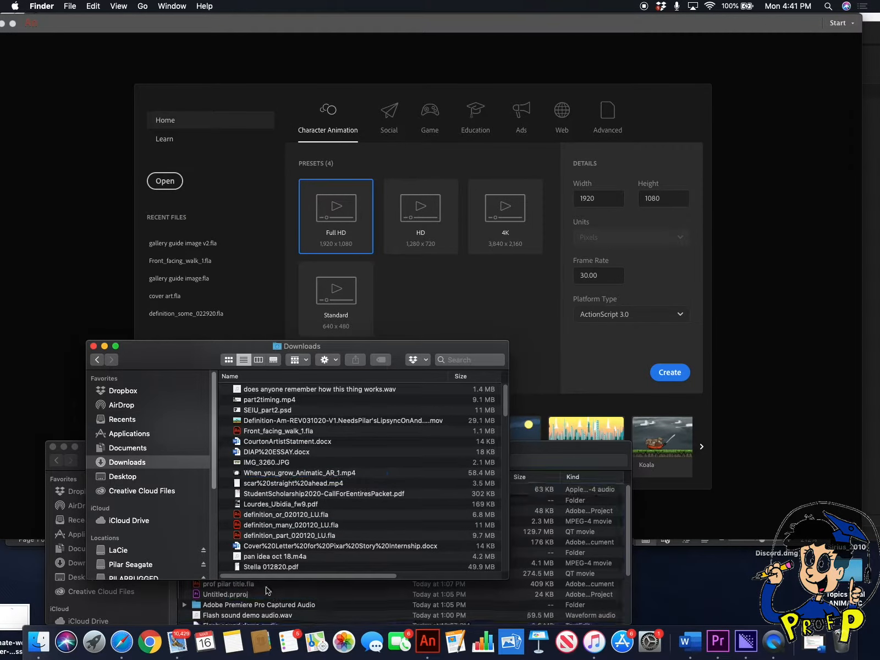
pyautogui.click(94, 346)
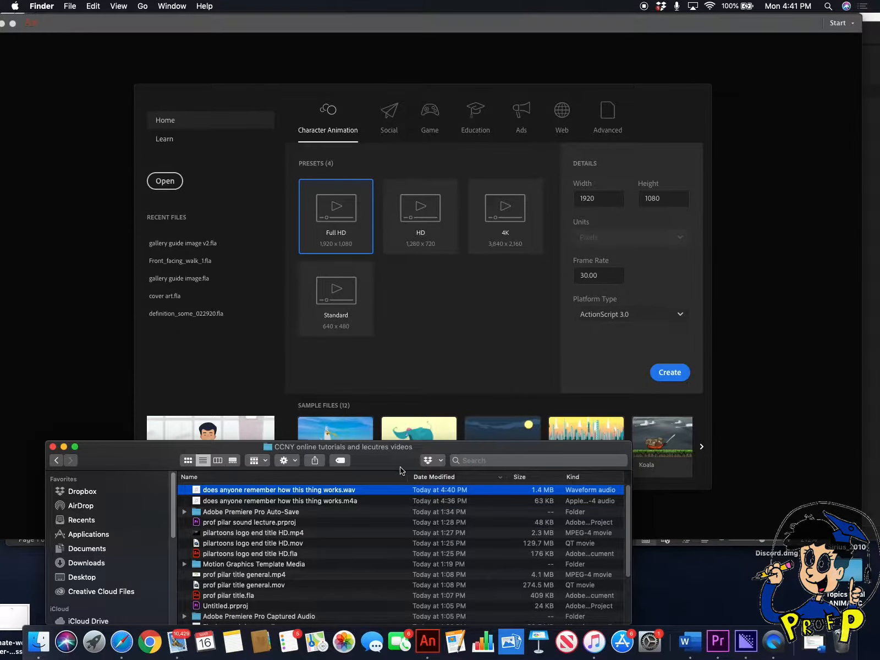
# - Switch to Adobe Animate and create a Full HD 1920 x 1080 ActionScript 3.0 document at 24 fps
pyautogui.click(400, 296)
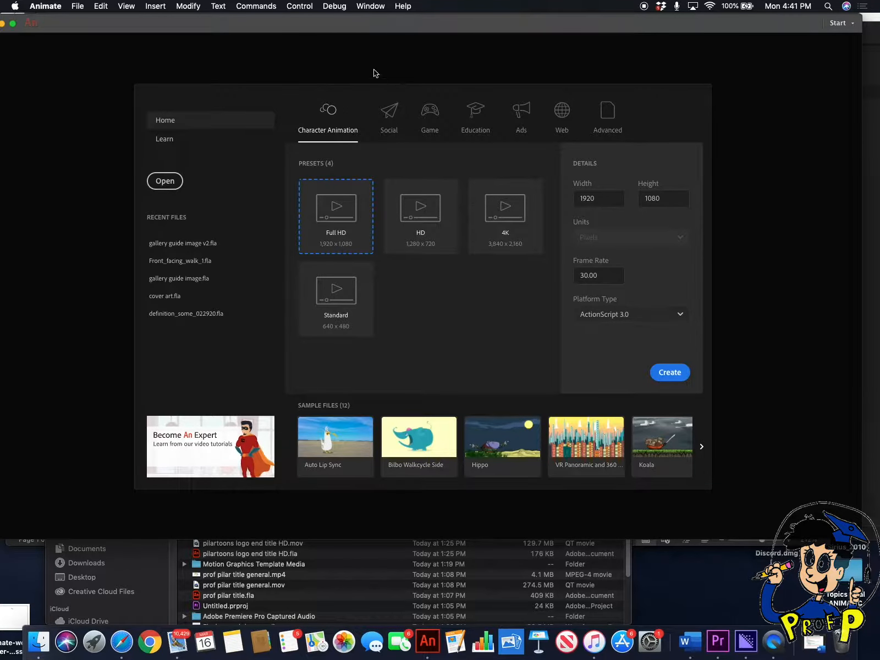
pyautogui.moveTo(355, 31)
pyautogui.mouseDown()
pyautogui.moveTo(375, 27)
pyautogui.moveTo(368, 32)
pyautogui.mouseUp()
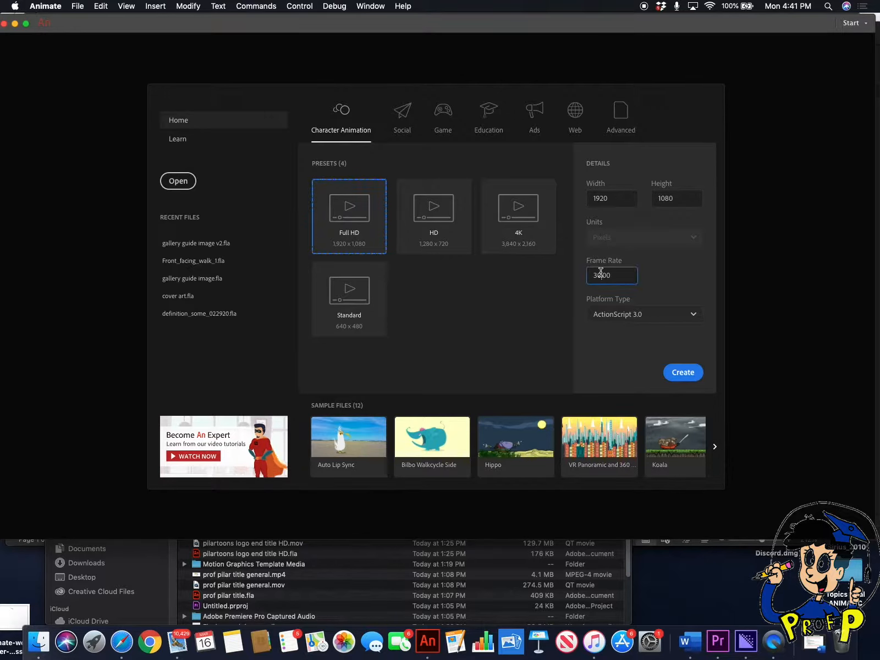
pyautogui.doubleClick(600, 275)
pyautogui.write('24')
pyautogui.click(679, 375)
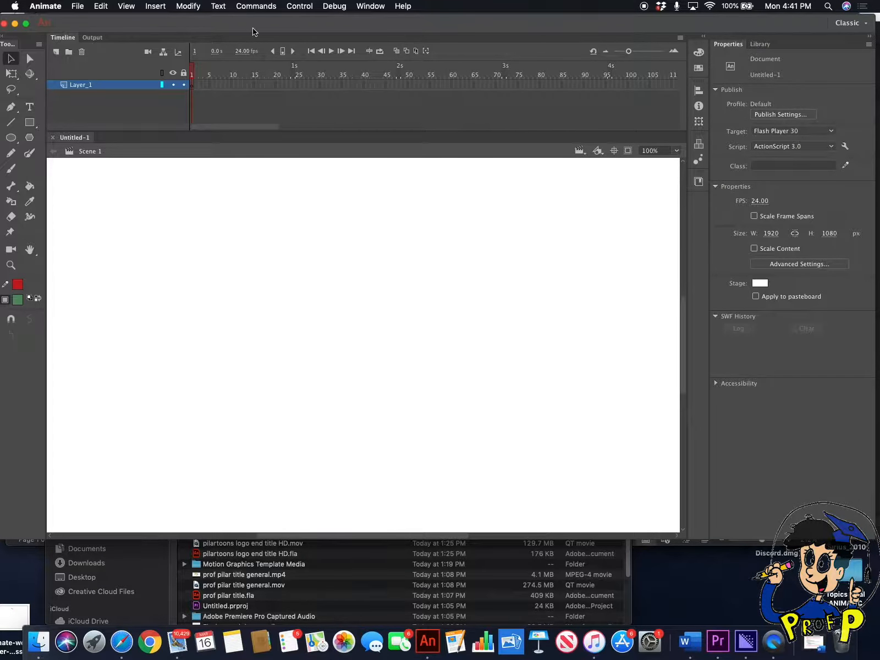
# - Enlarge and reposition the Animate window, keeping the Classic workspace
pyautogui.moveTo(252, 29); pyautogui.dragTo(268, 28)
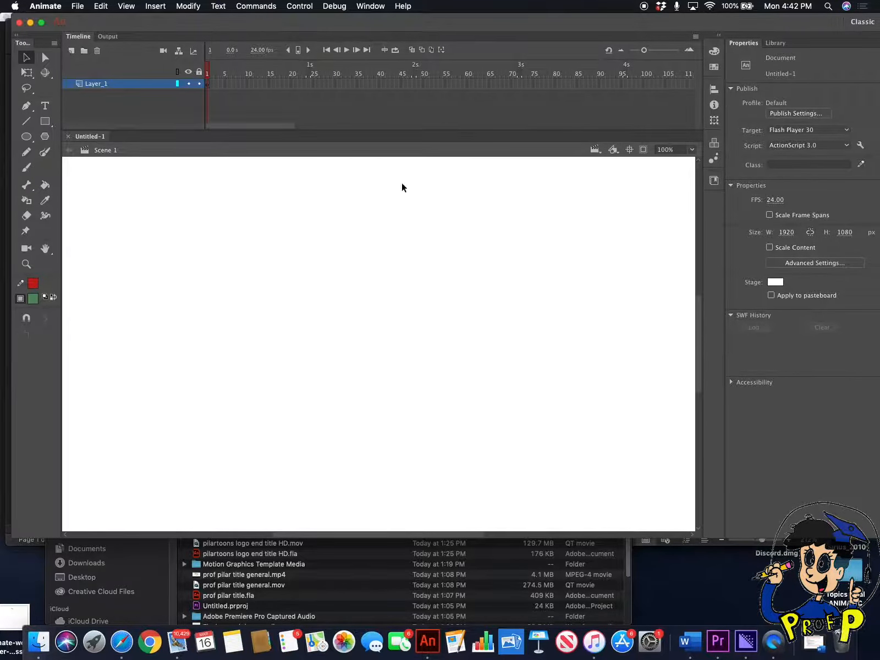
pyautogui.moveTo(709, 538); pyautogui.dragTo(704, 595)
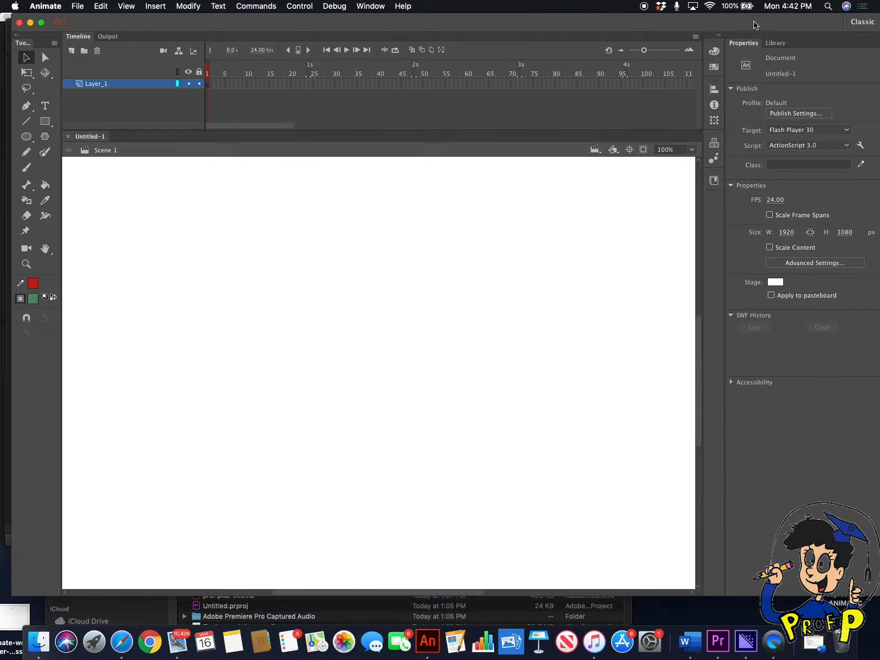
pyautogui.moveTo(755, 25); pyautogui.dragTo(752, 24)
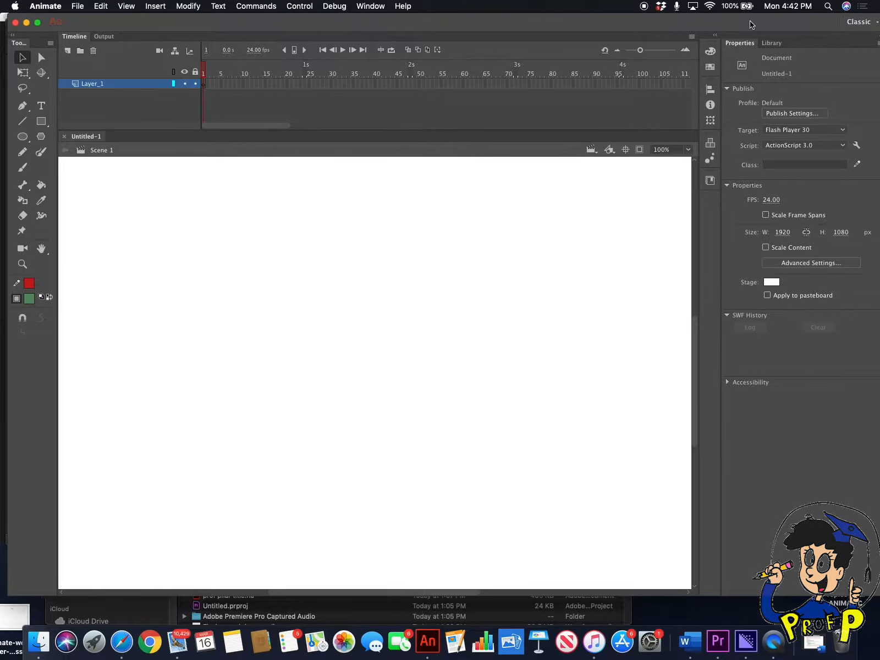
pyautogui.click(858, 22)
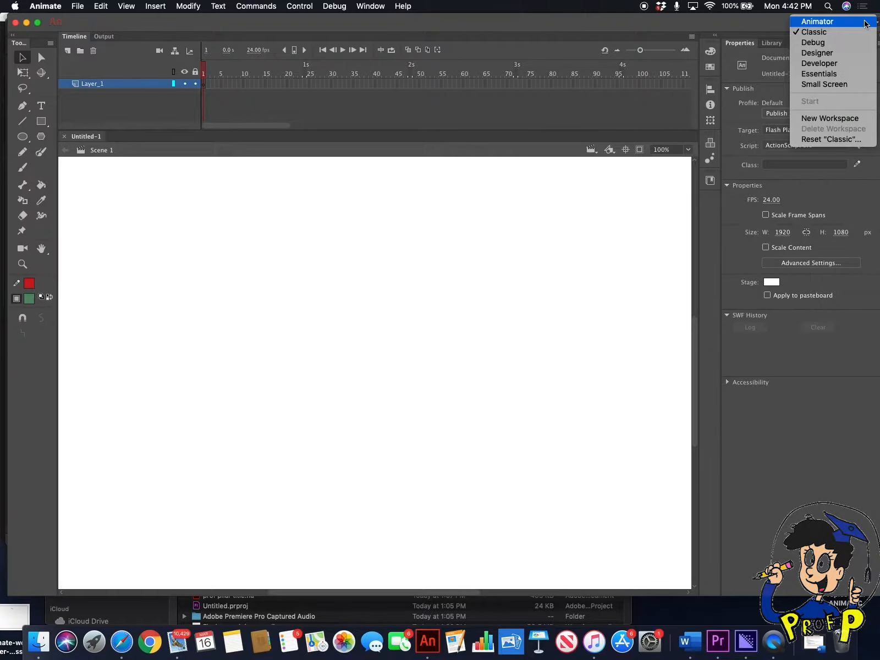
pyautogui.click(858, 32)
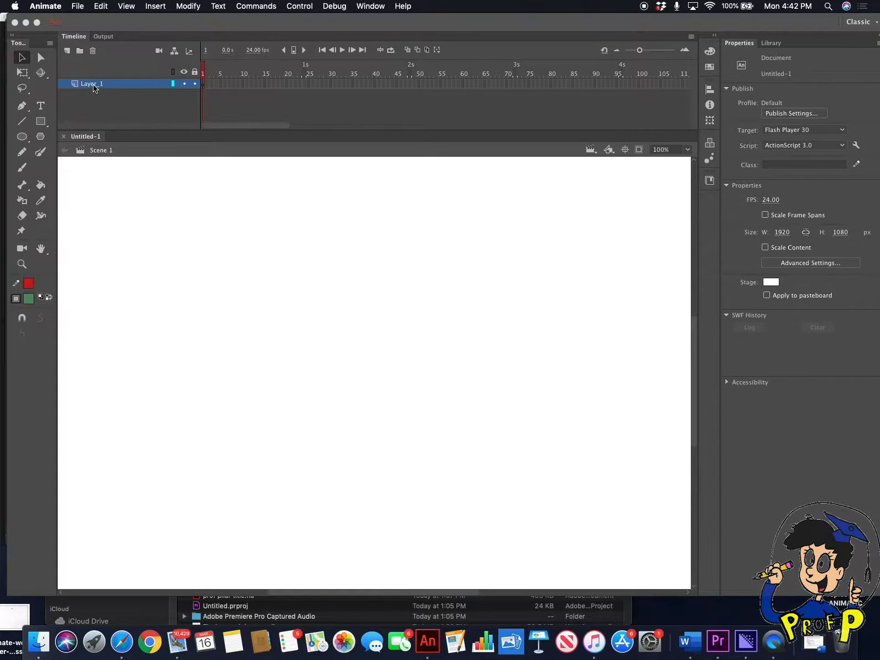
pyautogui.moveTo(181, 21); pyautogui.dragTo(186, 20)
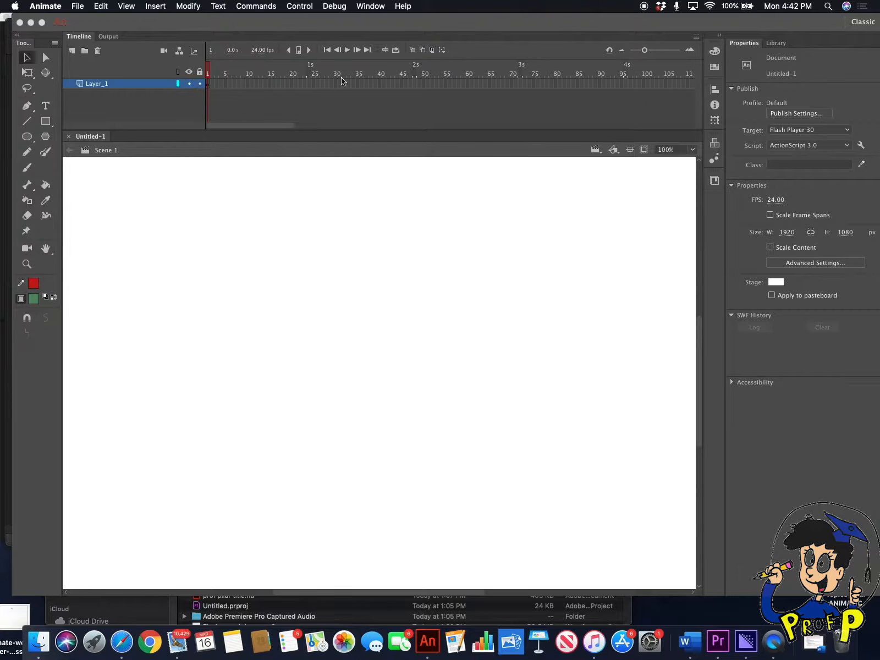
# - Rename Layer_1 to "audio" and zoom out to 50% to show the whole stage
pyautogui.doubleClick(104, 85)
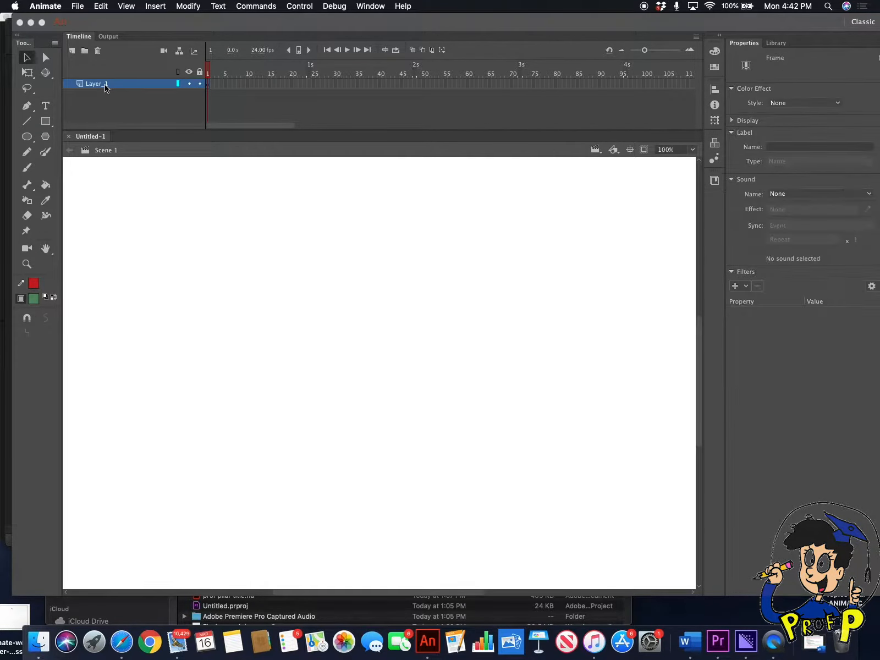
pyautogui.write('audo')
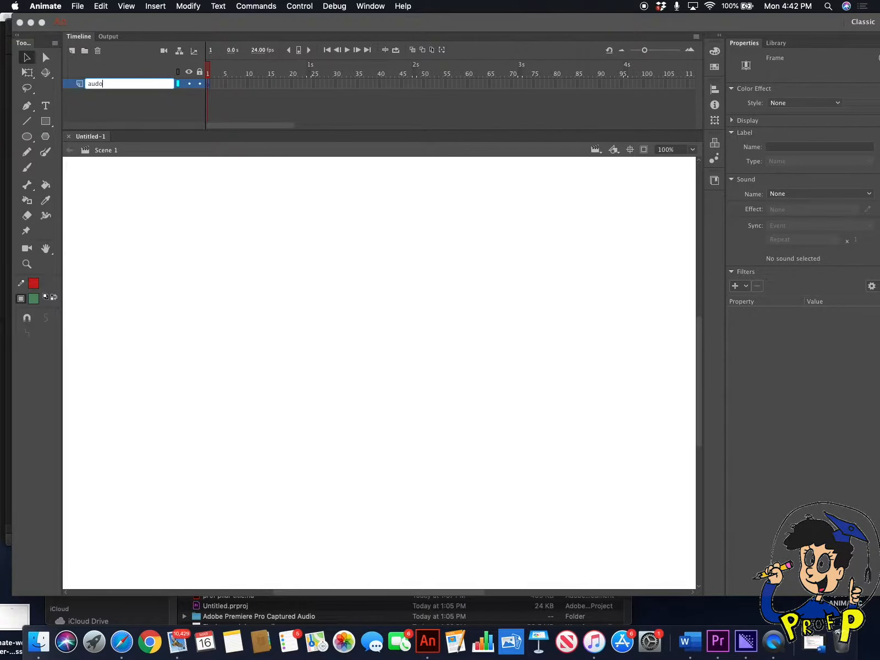
pyautogui.press('BackSpace')
pyautogui.write('io')
pyautogui.click(140, 121)
pyautogui.press('super+minus')
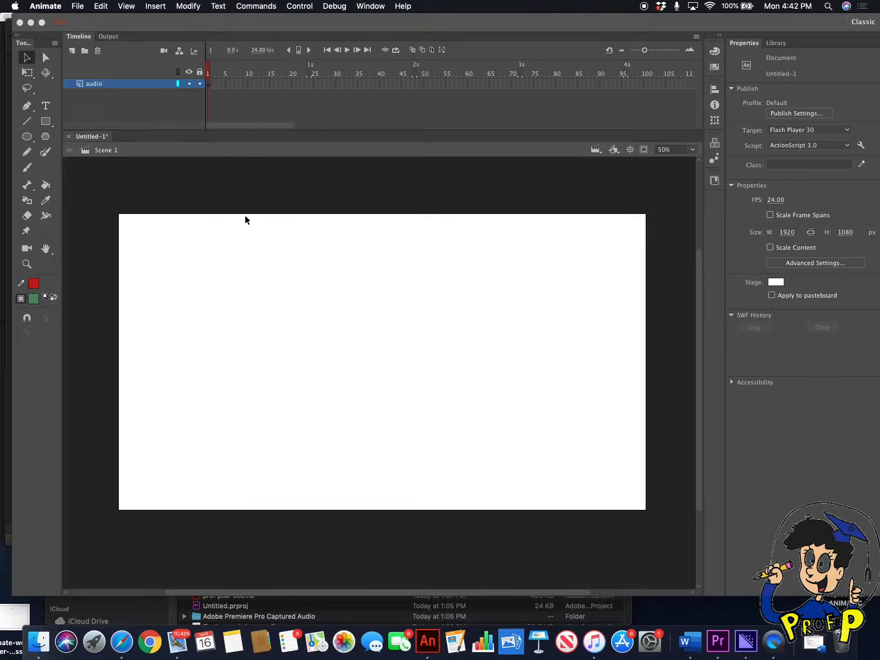
# - Import "does anyone remember how this thing works.wav" from the "CCNY online tutorials and lecutres videos" folder to the stage at frame 1 of the audio layer
pyautogui.click(209, 84)
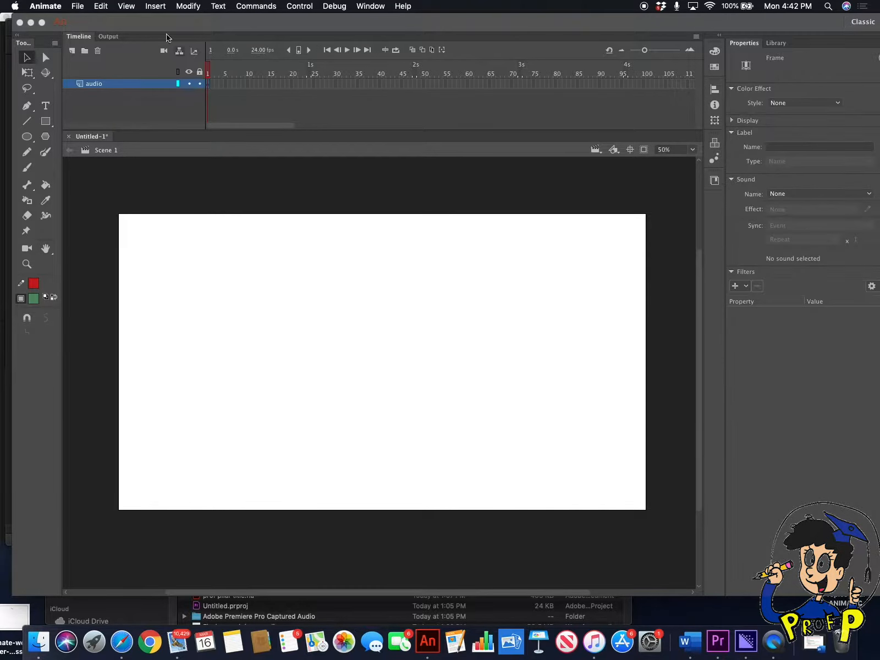
pyautogui.click(77, 5)
pyautogui.click(78, 5)
pyautogui.click(78, 5)
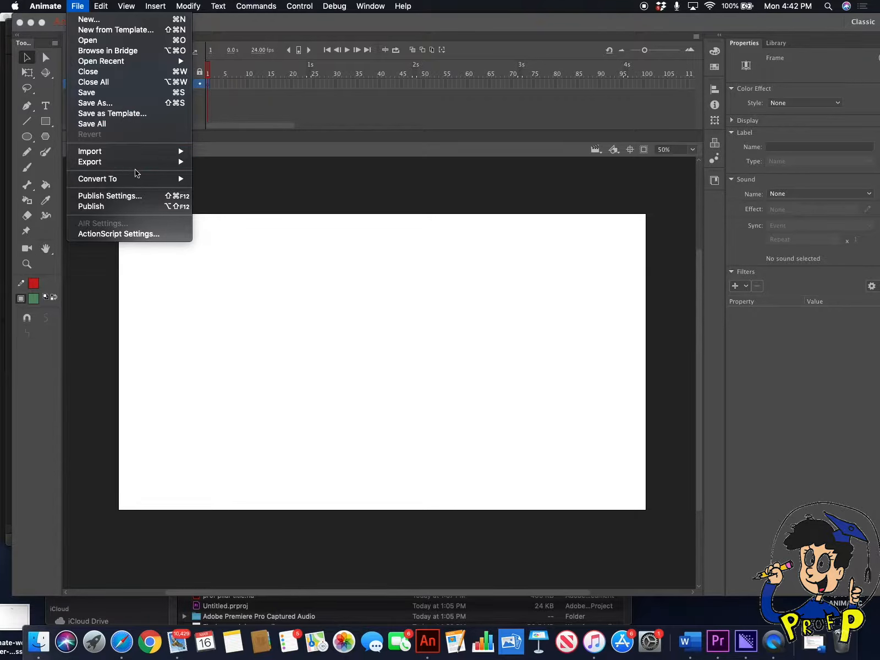
pyautogui.click(214, 76)
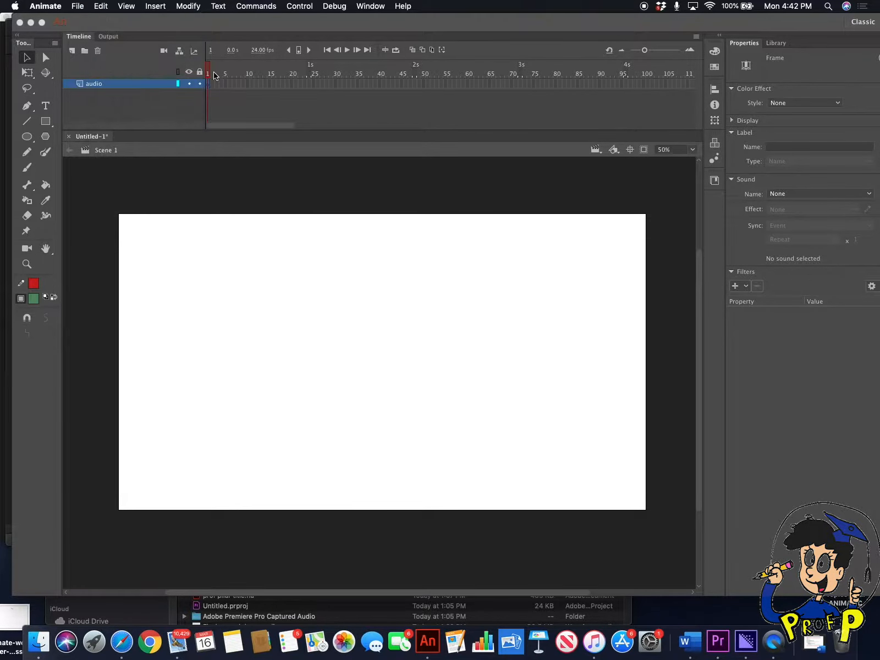
pyautogui.click(78, 6)
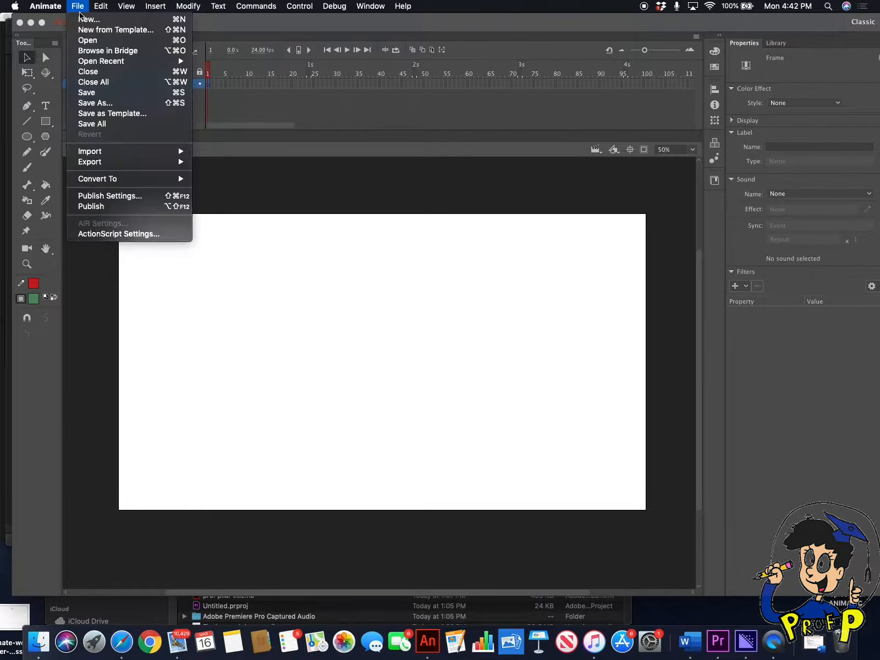
pyautogui.moveTo(146, 152)
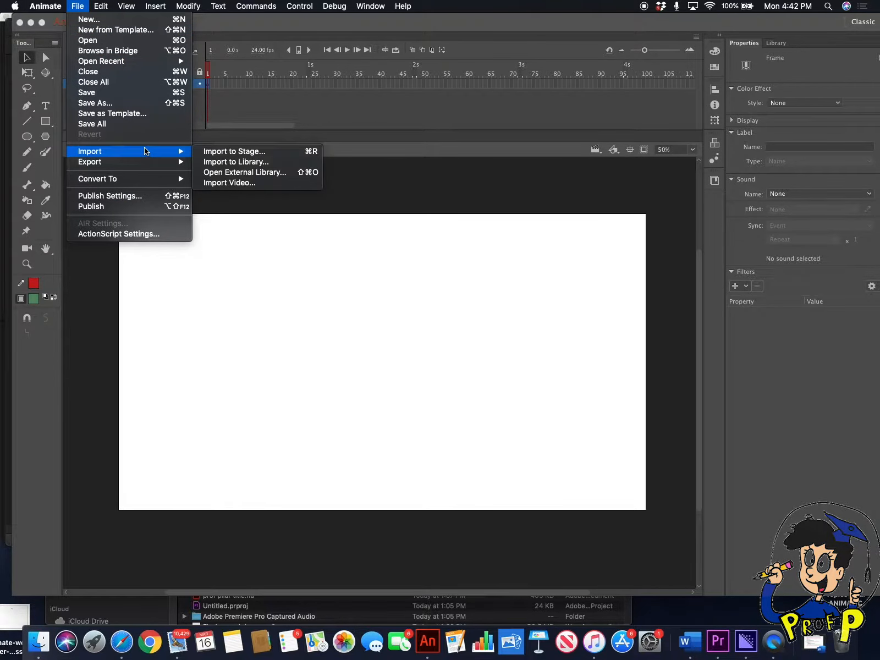
pyautogui.click(213, 154)
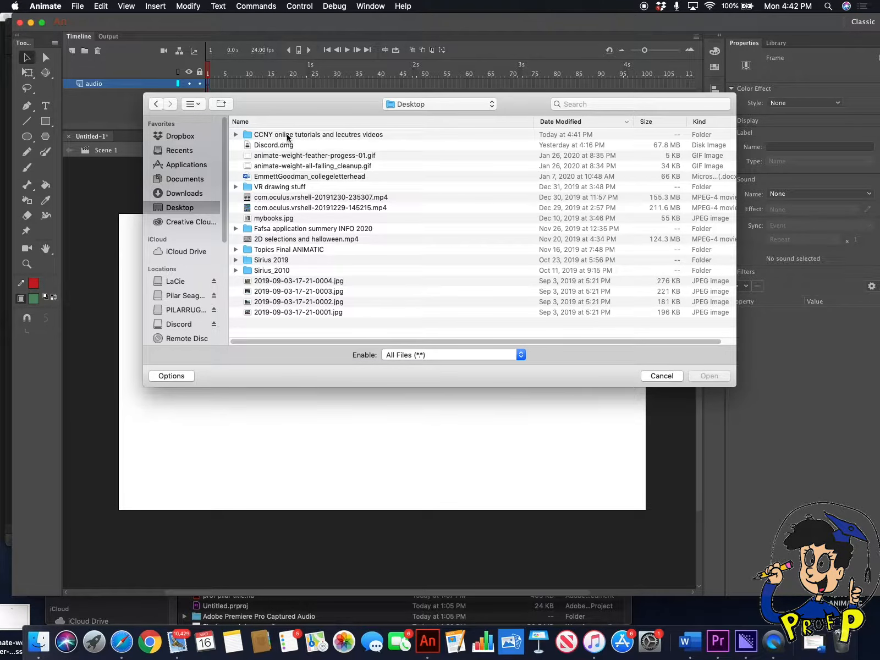
pyautogui.doubleClick(287, 134)
pyautogui.click(286, 136)
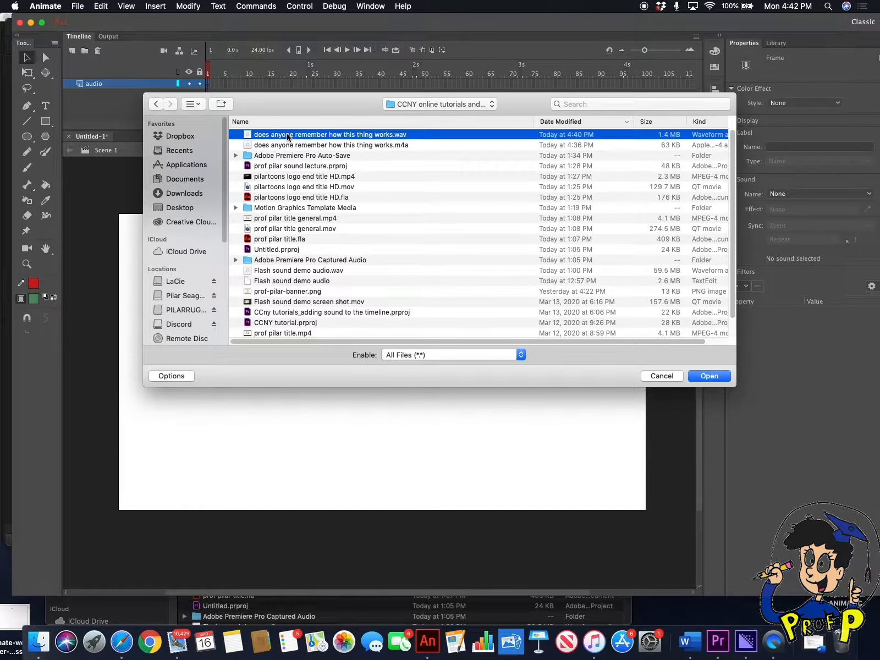
pyautogui.click(709, 377)
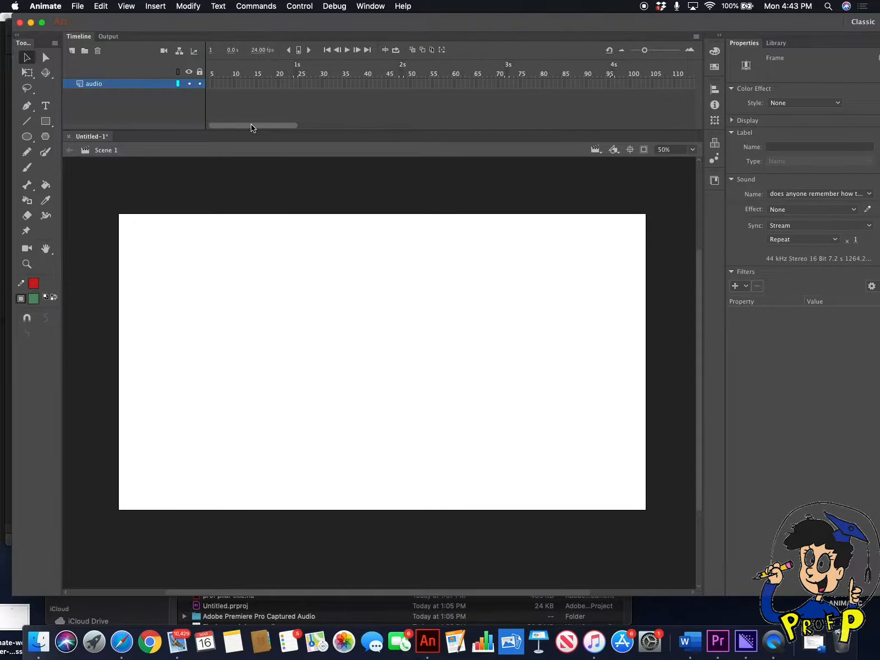
# - Extend the audio layer by inserting frames up to frame 369
pyautogui.moveTo(237, 127); pyautogui.dragTo(210, 134)
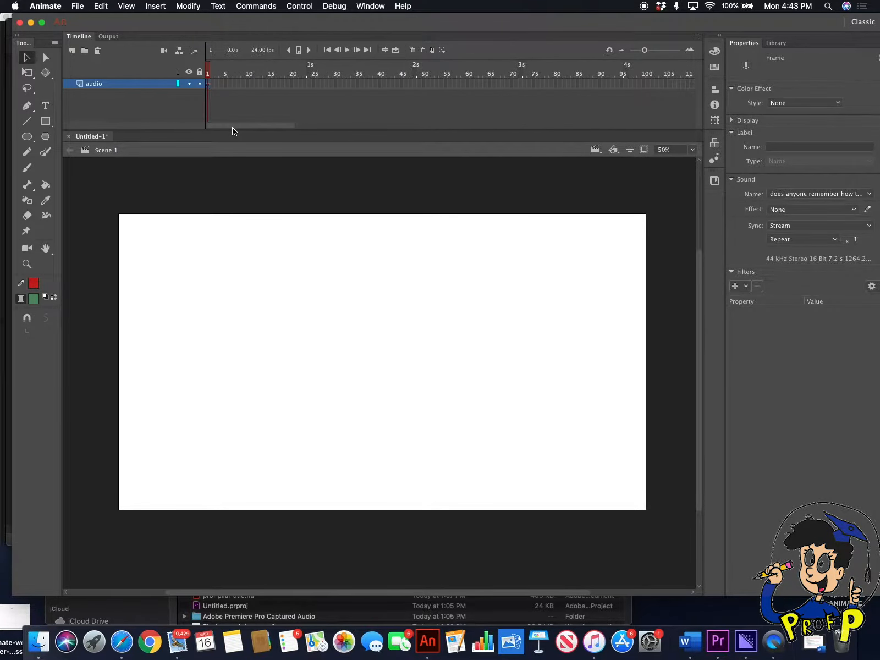
pyautogui.moveTo(304, 130); pyautogui.dragTo(524, 138)
pyautogui.click(533, 84)
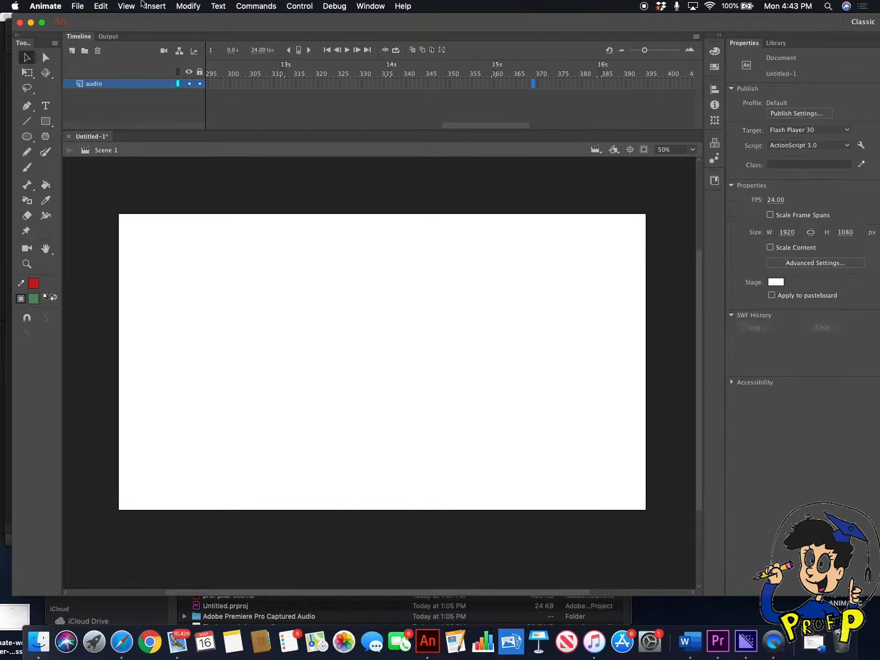
pyautogui.click(164, 5)
pyautogui.moveTo(190, 75)
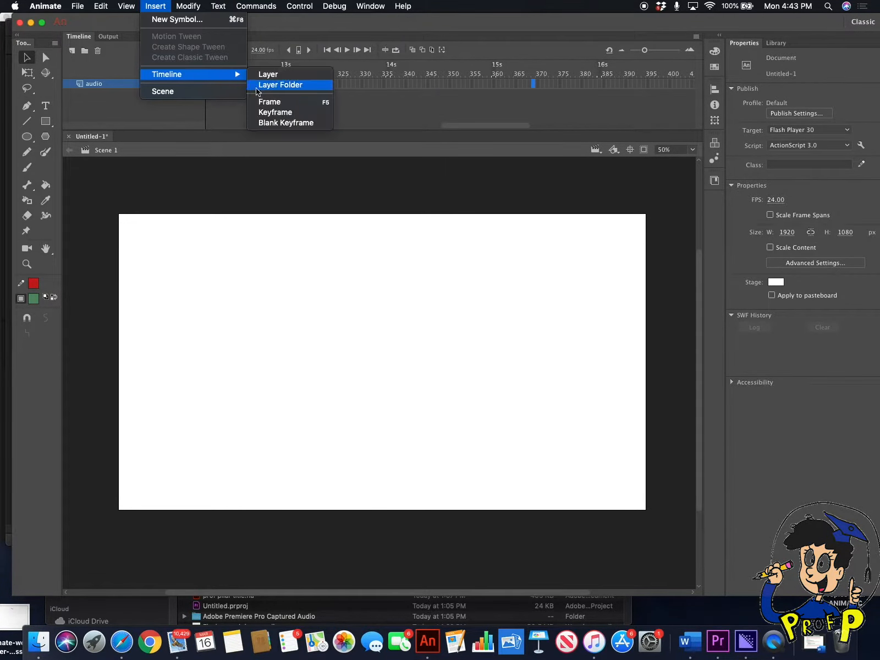
pyautogui.click(269, 101)
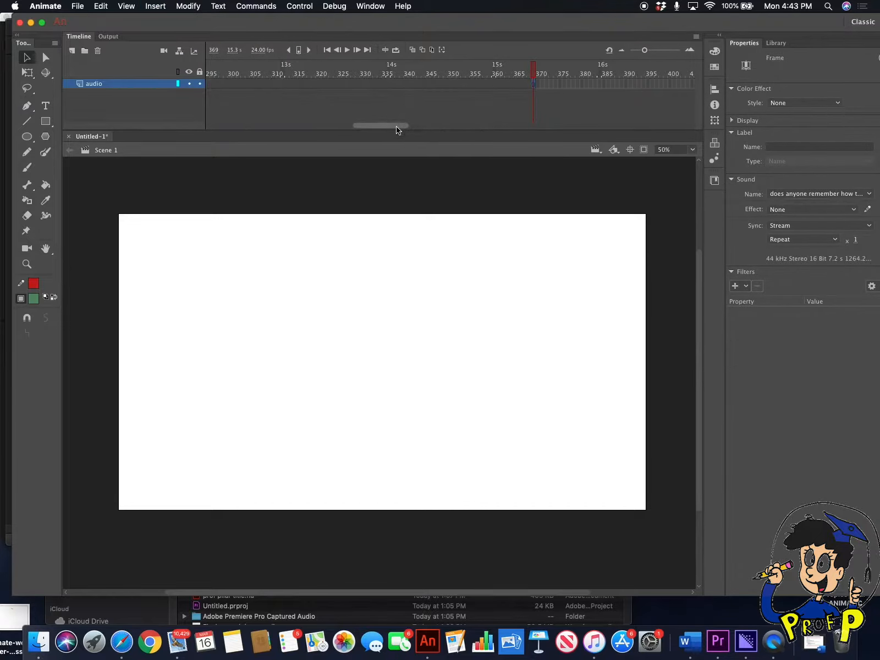
# - Remove the surplus frames on the audio layer after frame 192, through frame 369
pyautogui.moveTo(398, 129)
pyautogui.mouseDown()
pyautogui.moveTo(269, 139)
pyautogui.moveTo(379, 151)
pyautogui.moveTo(329, 149)
pyautogui.moveTo(359, 126)
pyautogui.moveTo(422, 132)
pyautogui.moveTo(415, 130)
pyautogui.mouseUp()
pyautogui.click(341, 83)
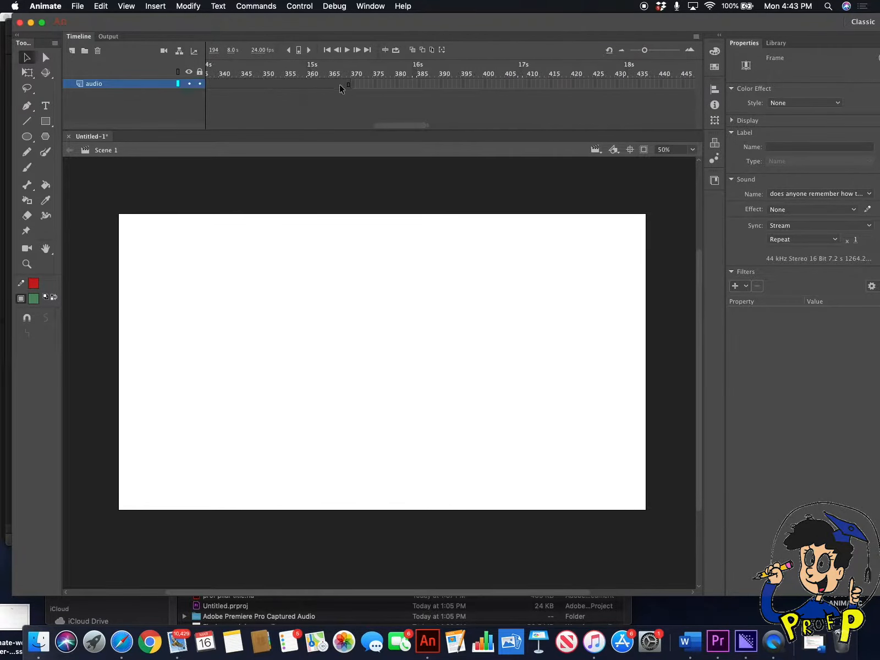
pyautogui.keyDown('shift'); pyautogui.click(348, 83); pyautogui.keyUp('shift')
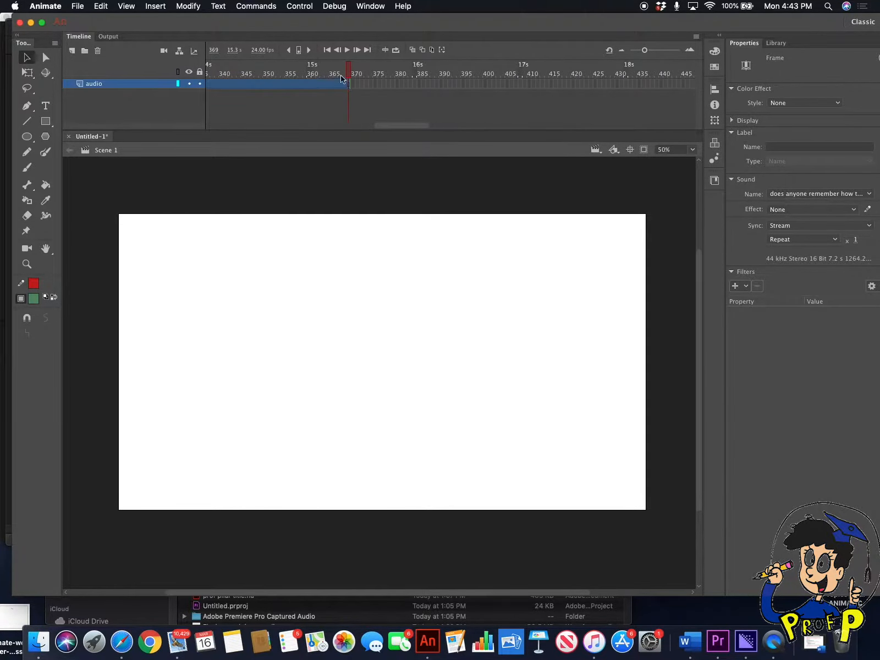
pyautogui.click(127, 7)
pyautogui.moveTo(100, 6)
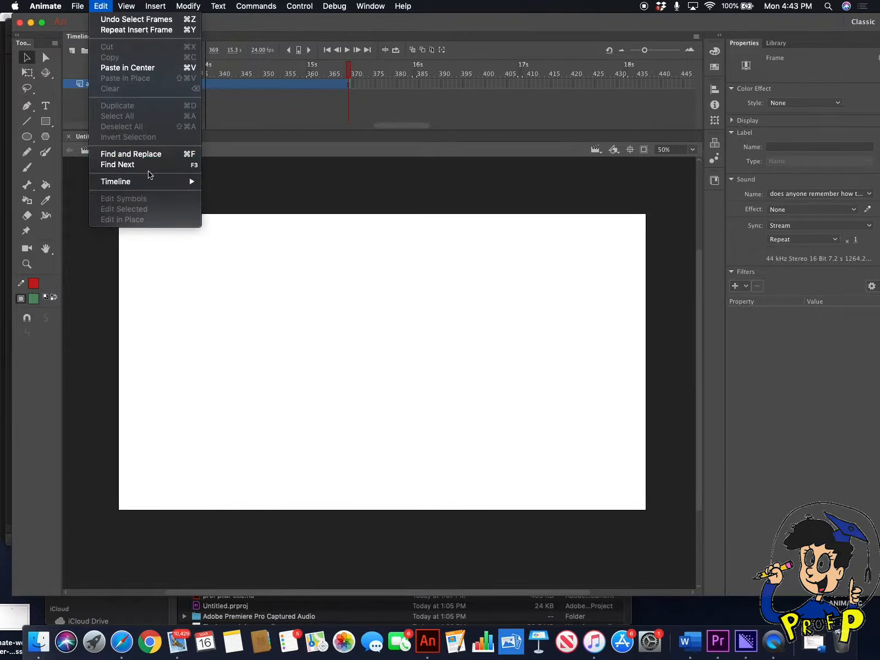
pyautogui.moveTo(172, 181)
pyautogui.click(238, 178)
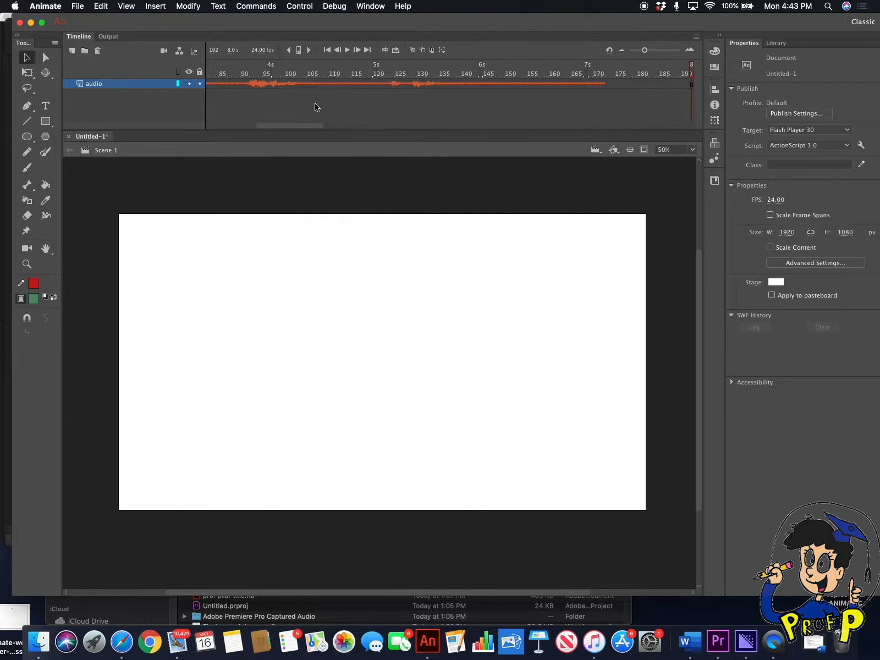
# - Select frame 3 within the audio layer's sound and set its sync to Stream
pyautogui.moveTo(290, 125); pyautogui.dragTo(241, 126)
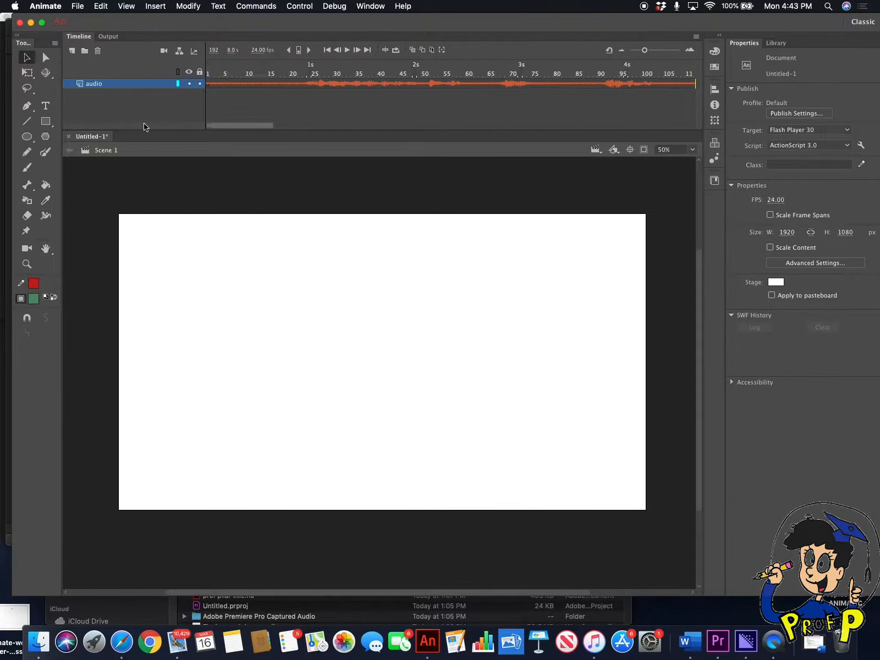
pyautogui.click(209, 83)
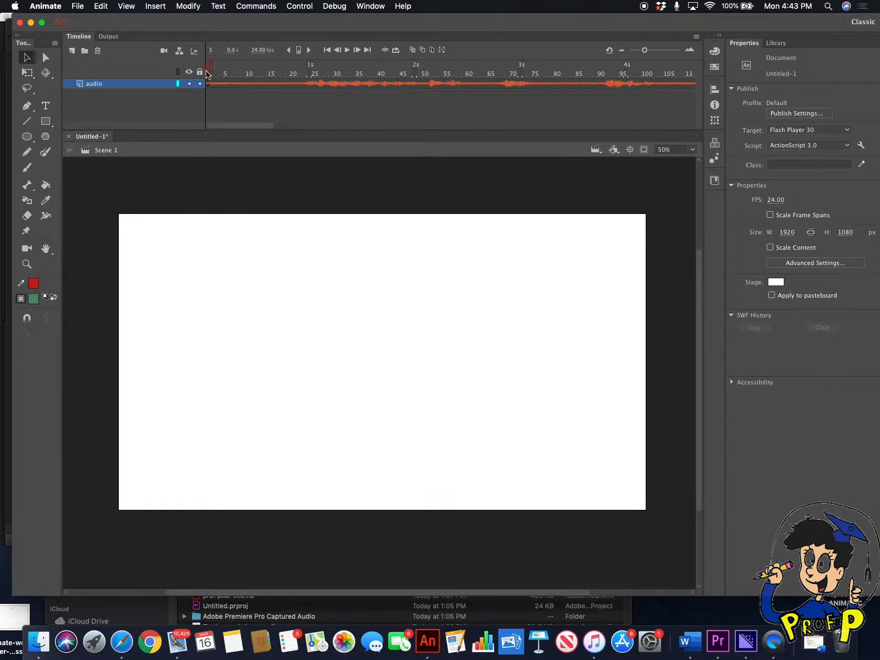
pyautogui.moveTo(217, 73)
pyautogui.mouseDown()
pyautogui.moveTo(398, 76)
pyautogui.moveTo(208, 70)
pyautogui.mouseUp()
pyautogui.click(215, 83)
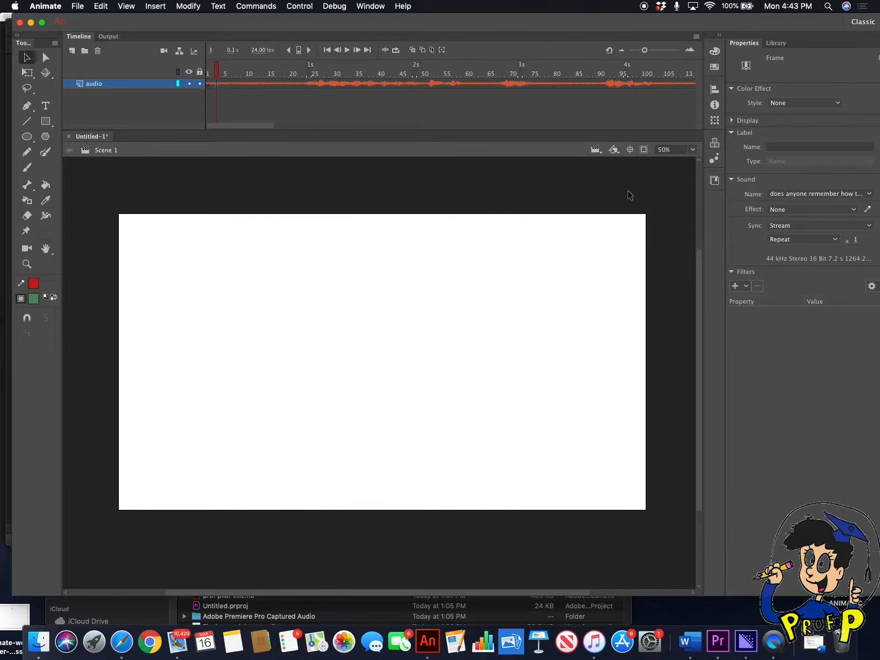
pyautogui.click(824, 225)
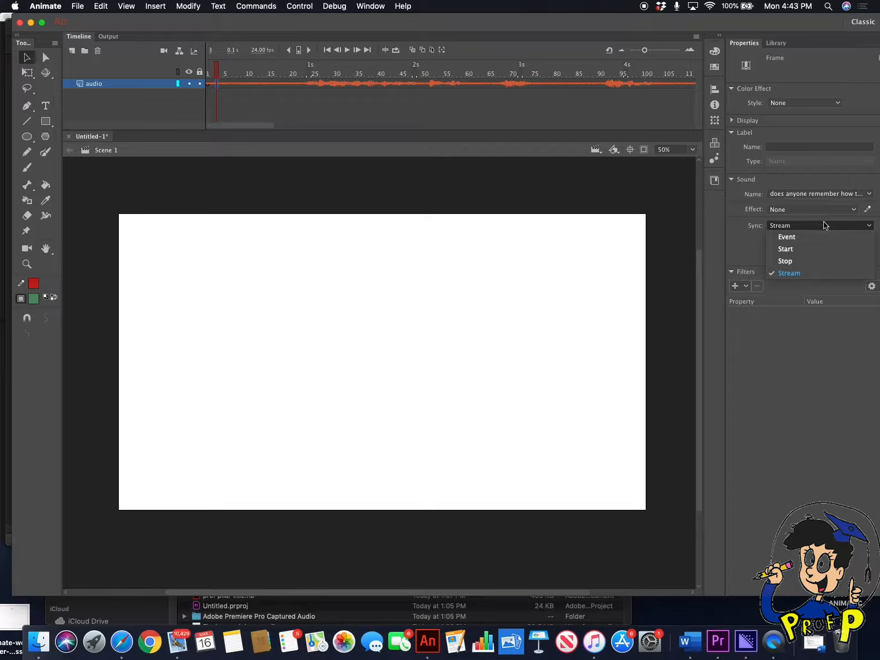
pyautogui.click(814, 273)
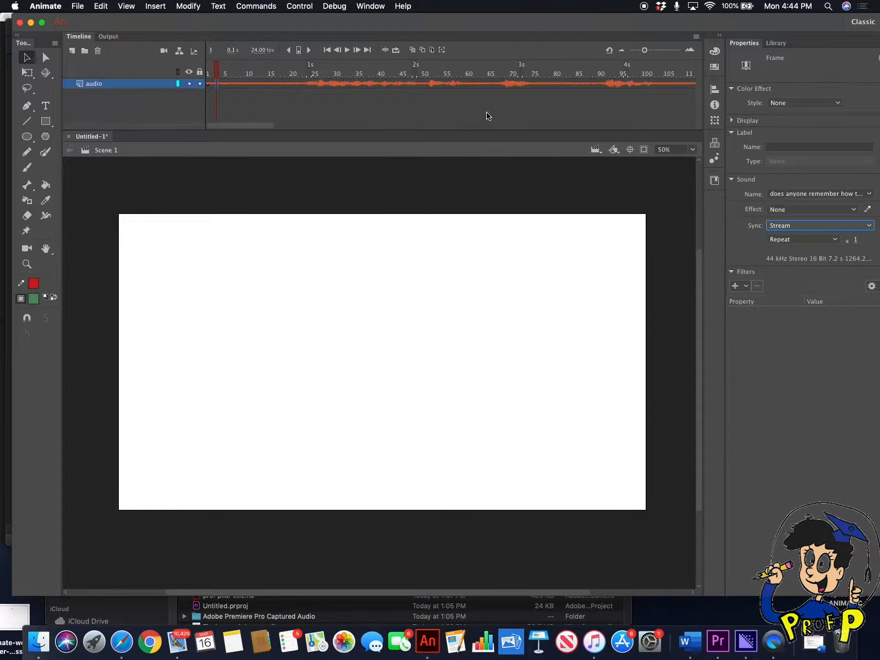
# - Save the document as "Prof P dialogue.fla" in the "CCNY online tutorials and lecutres videos" folder
pyautogui.click(77, 7)
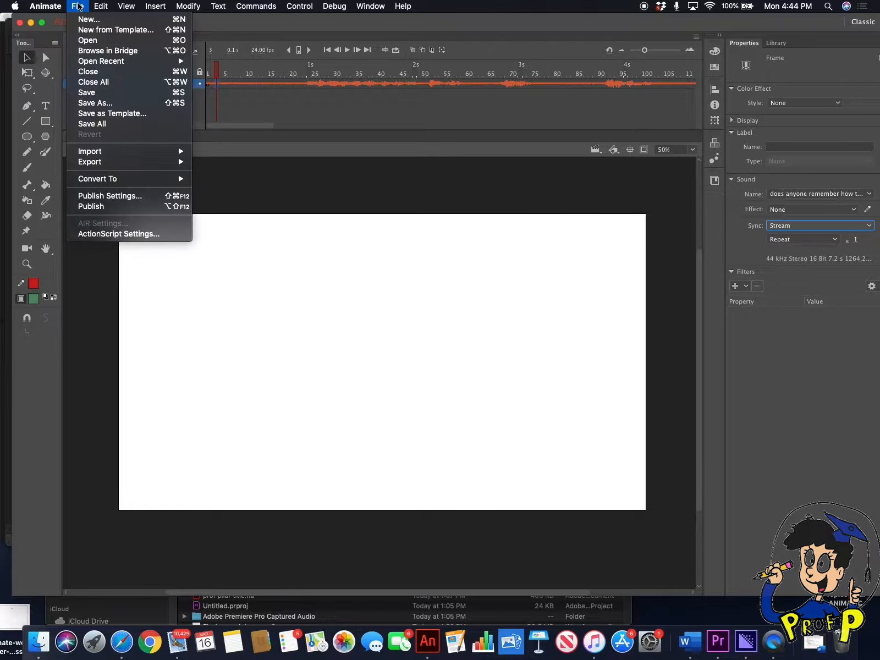
pyautogui.click(114, 104)
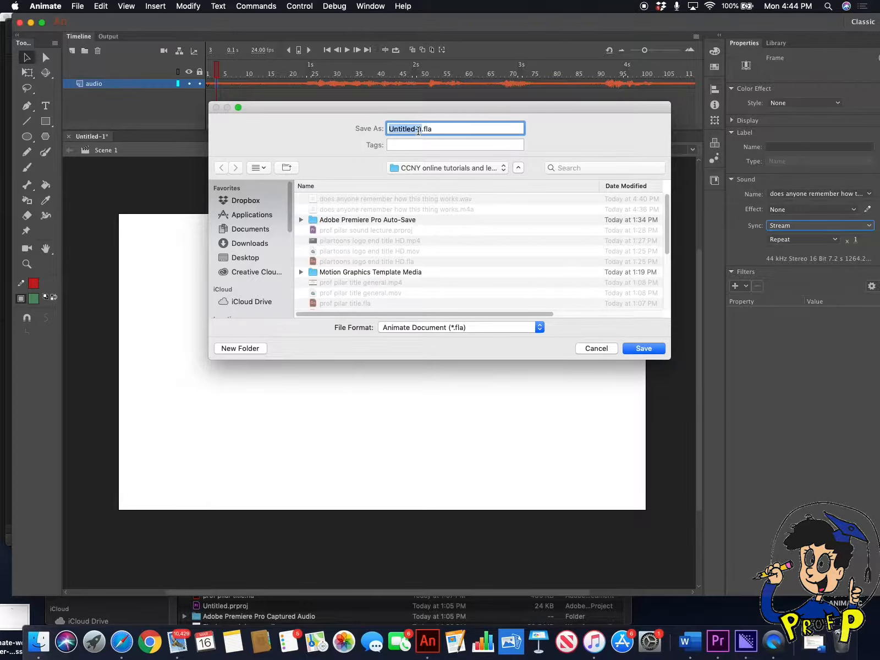
pyautogui.write('Prof P dialogue')
pyautogui.click(642, 349)
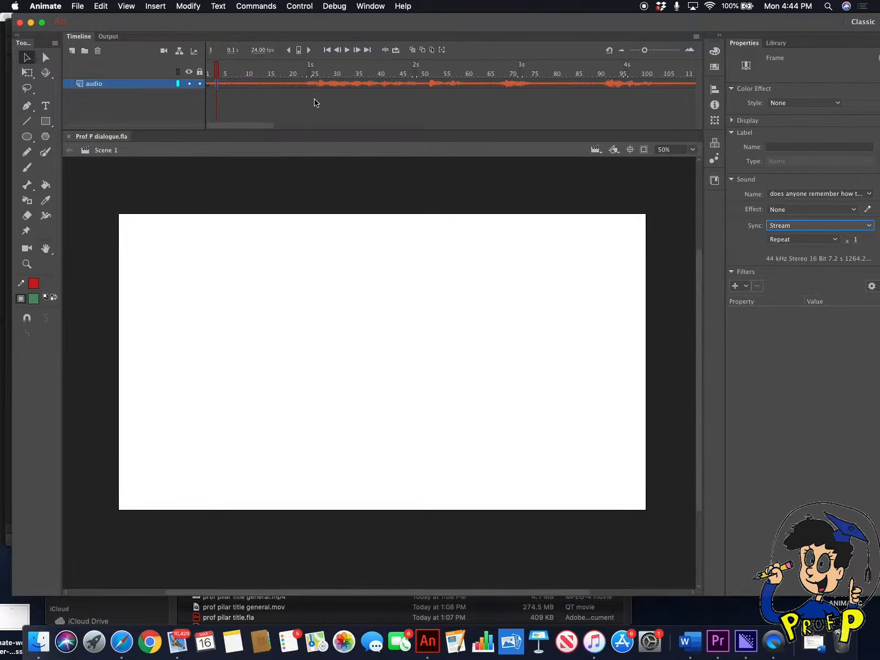
# - Play the timeline to hear the dialogue, rewind to frame 1 and play it again
pyautogui.press('Return')
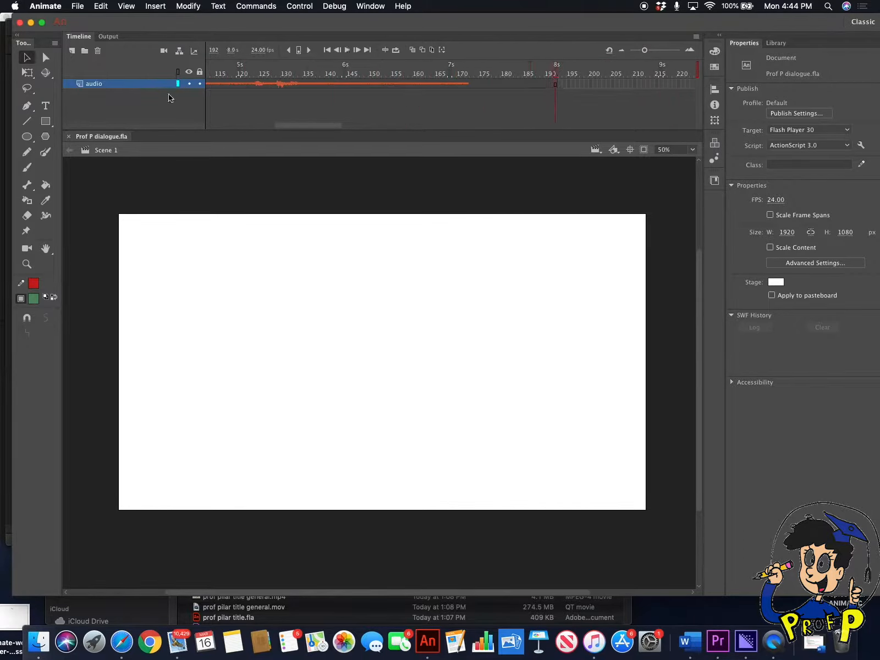
pyautogui.hscroll(-10, 280, 113)
pyautogui.moveTo(245, 69); pyautogui.dragTo(180, 69)
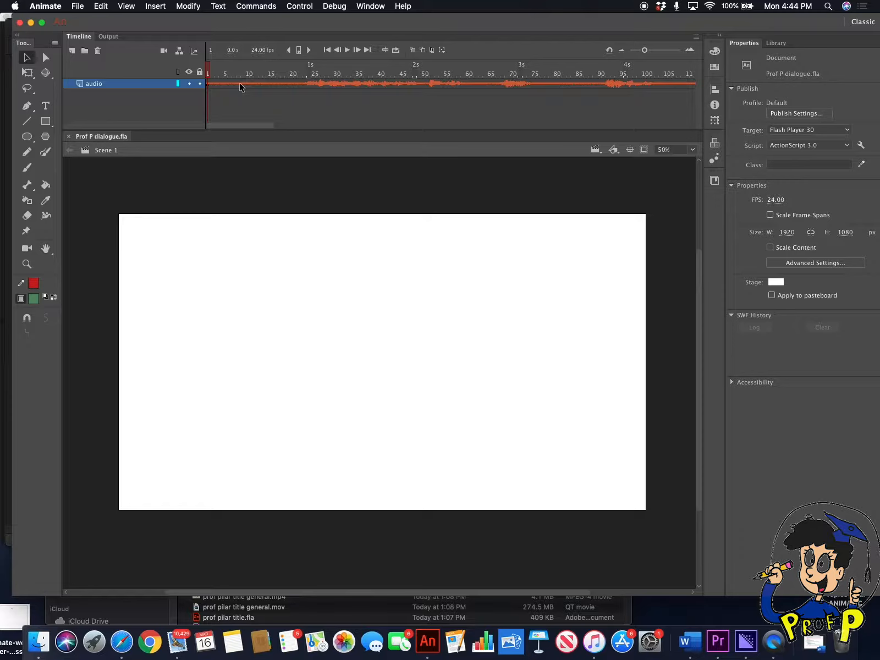
pyautogui.press('Return')
pyautogui.press('Return')
# - Edit the sound envelope on the audio layer and trim the leading silence up to about 0.95 seconds, where the speech starts
pyautogui.click(291, 83)
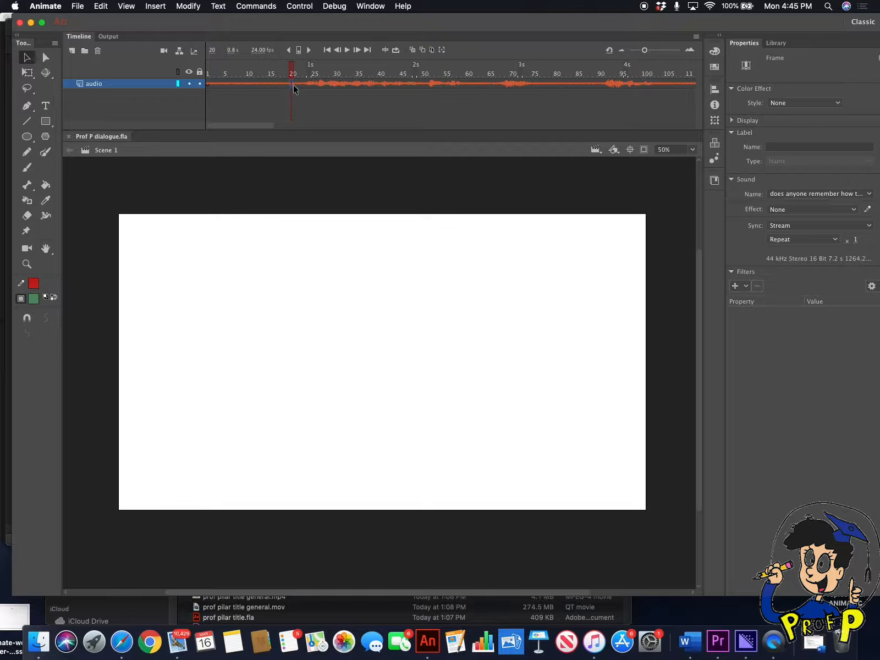
pyautogui.click(296, 84)
pyautogui.moveTo(740, 20); pyautogui.dragTo(732, 20)
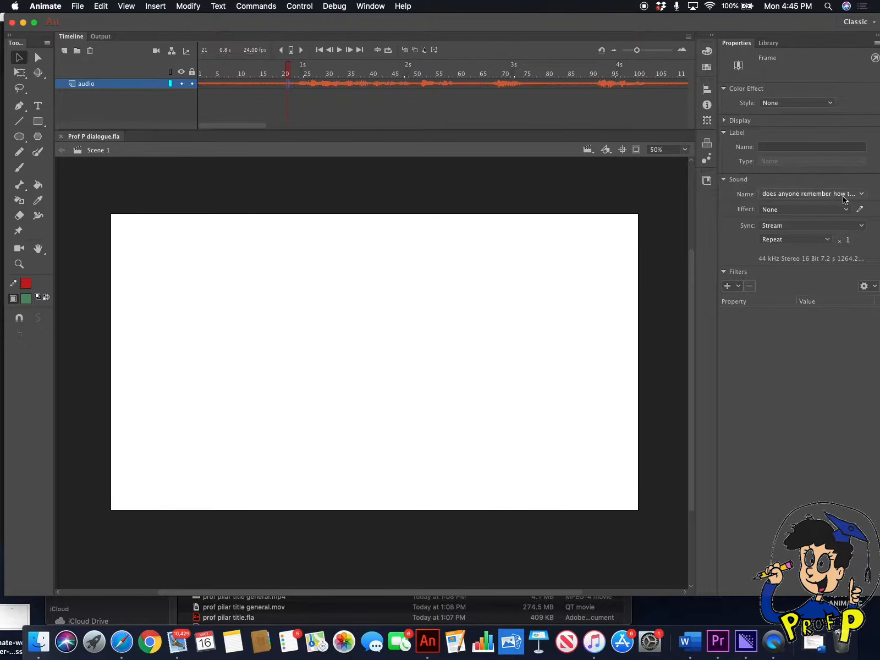
pyautogui.click(861, 209)
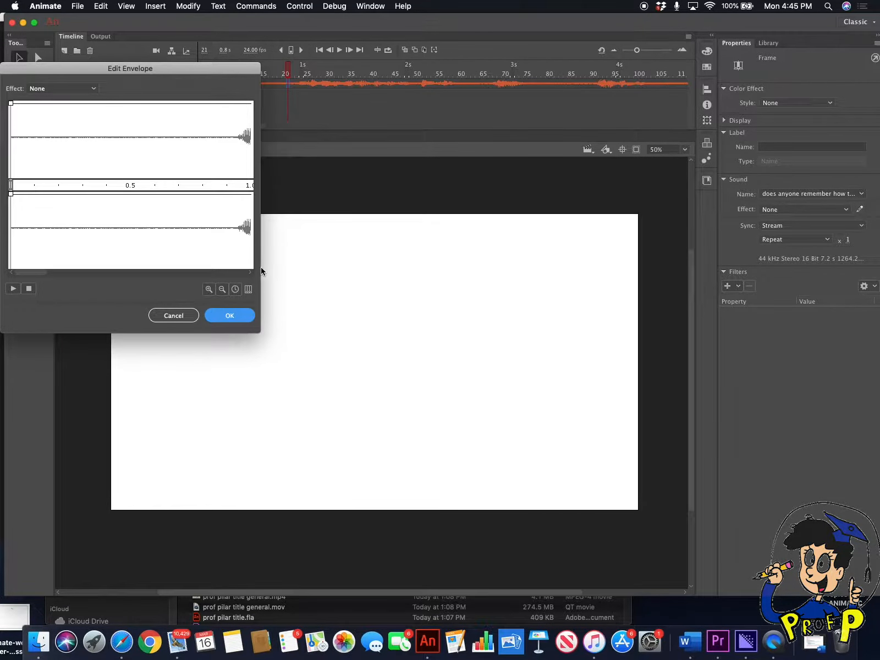
pyautogui.moveTo(33, 272); pyautogui.dragTo(6, 277)
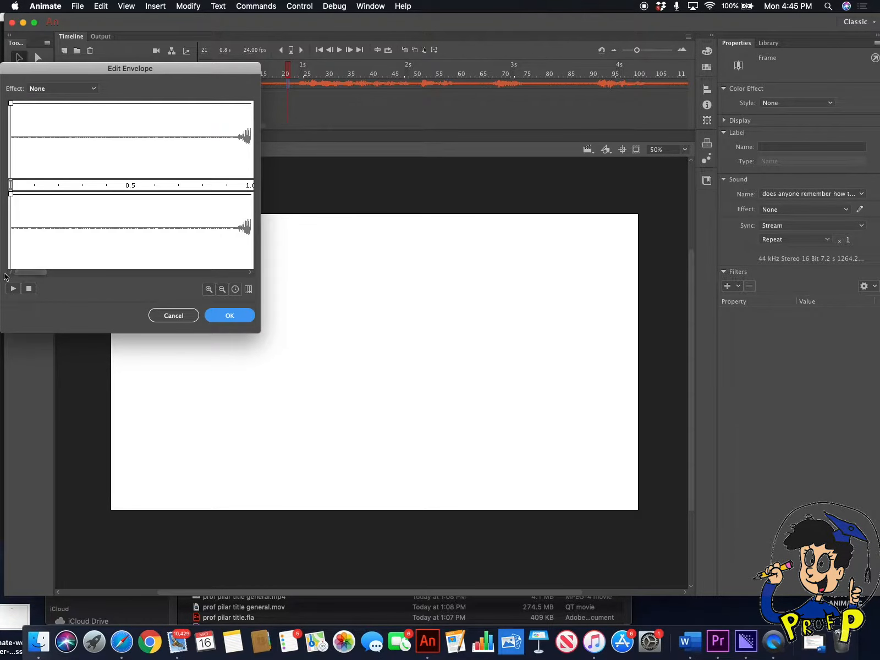
pyautogui.click(222, 290)
pyautogui.click(222, 290)
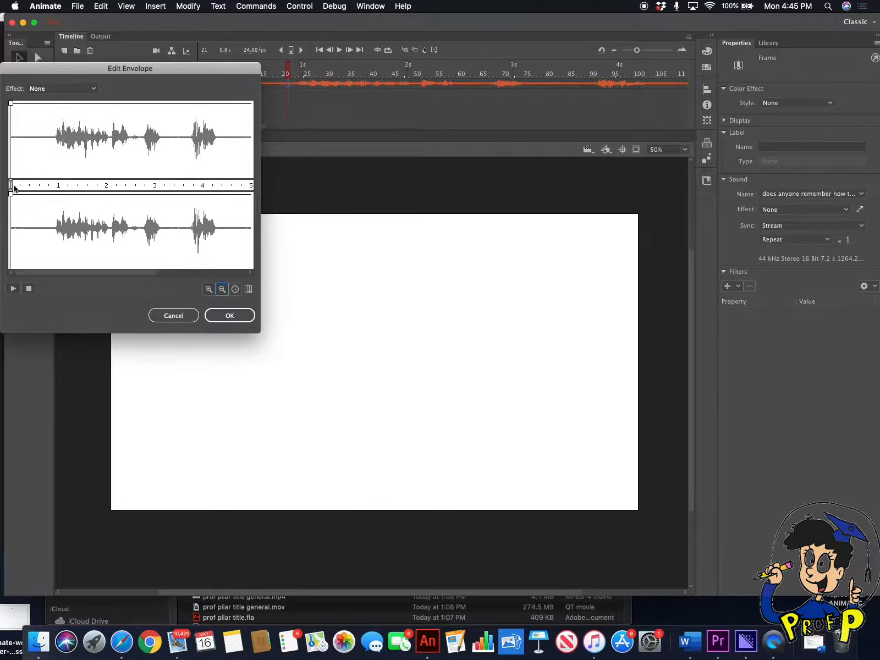
pyautogui.moveTo(11, 186); pyautogui.dragTo(55, 185)
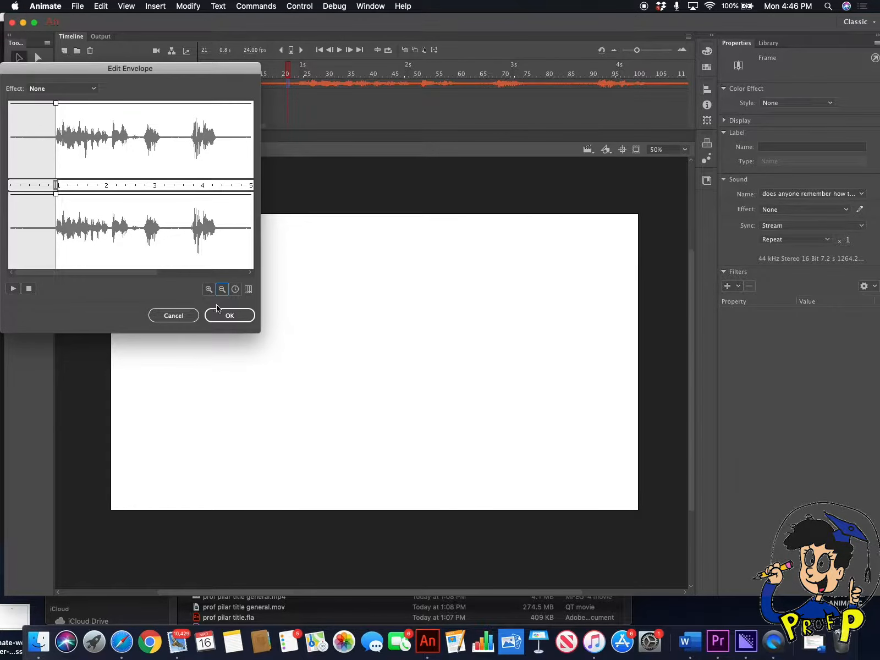
# - Examine the waveform closely from the trimmed start through the later phrases and preview the sound within the envelope editor
pyautogui.click(209, 289)
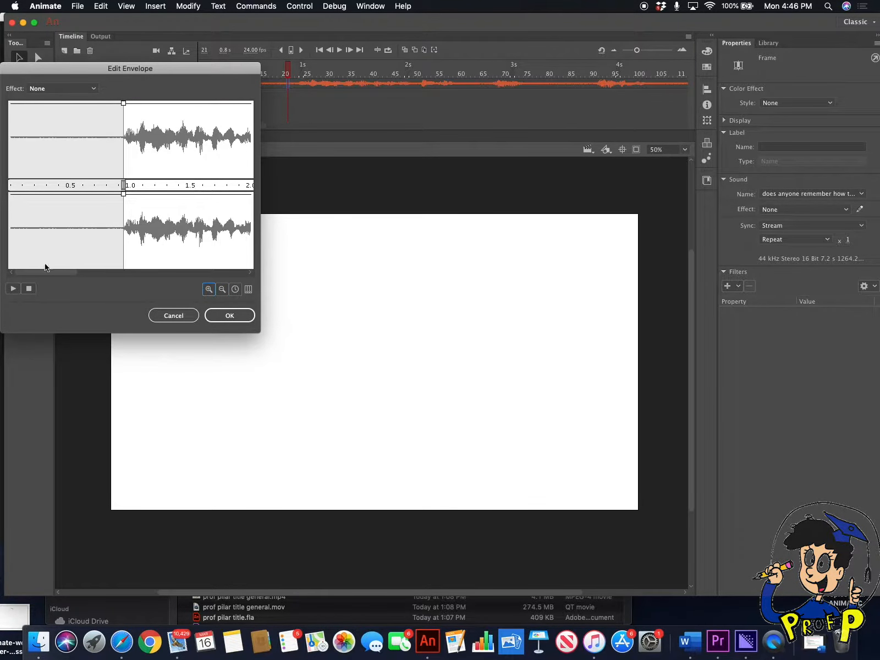
pyautogui.moveTo(55, 275); pyautogui.dragTo(80, 276)
pyautogui.moveTo(82, 278); pyautogui.dragTo(122, 279)
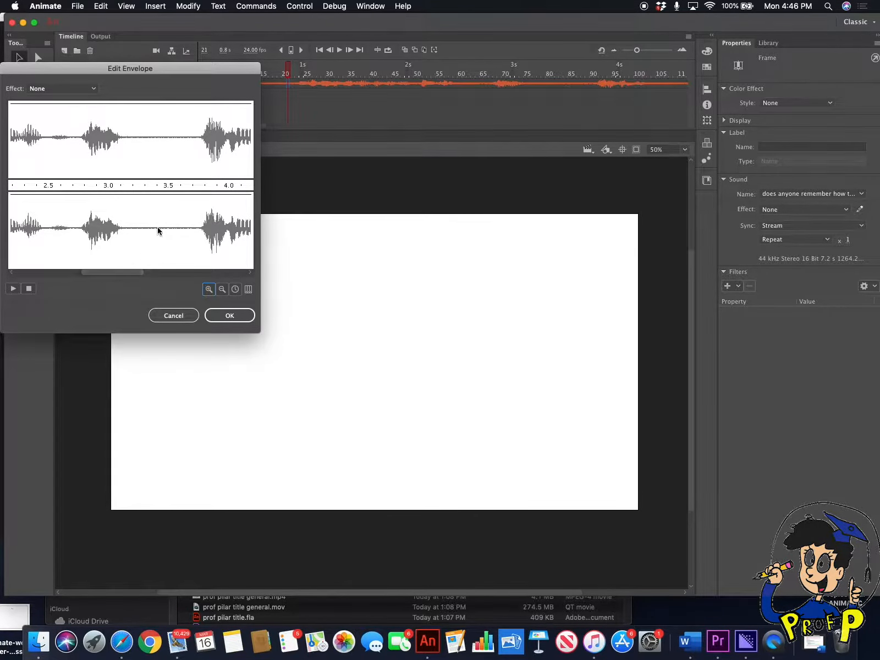
pyautogui.moveTo(122, 276); pyautogui.dragTo(48, 274)
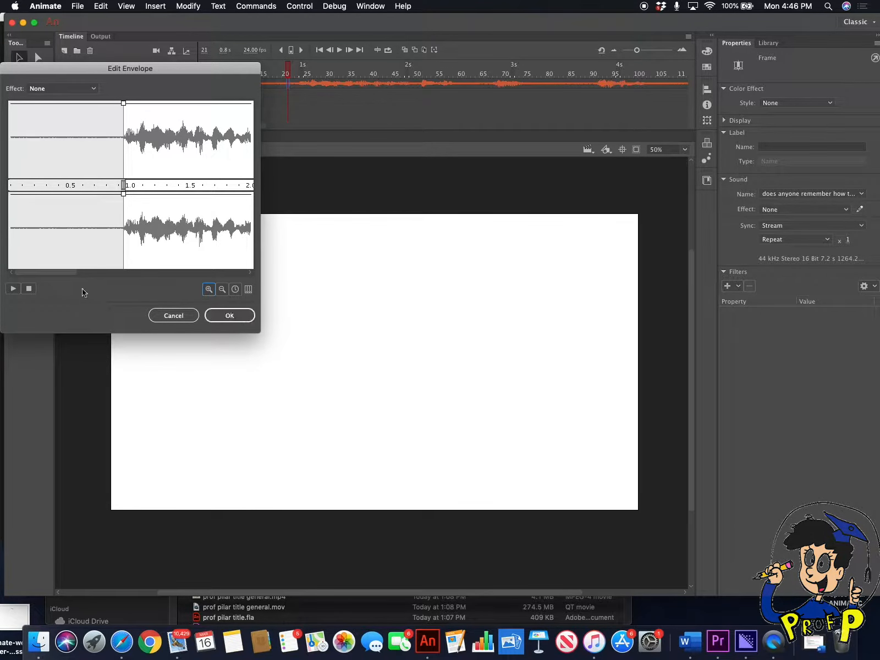
pyautogui.click(13, 288)
pyautogui.click(29, 288)
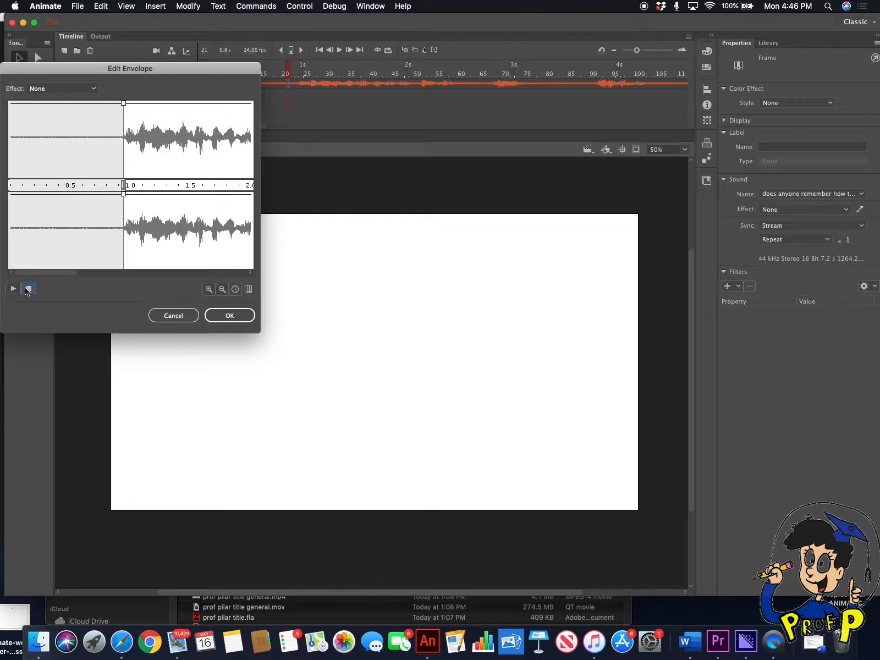
# - Lower the volume envelope of both channels by roughly a quarter, preview the sound and apply the envelope changes
pyautogui.click(122, 104)
pyautogui.moveTo(122, 103); pyautogui.dragTo(124, 124)
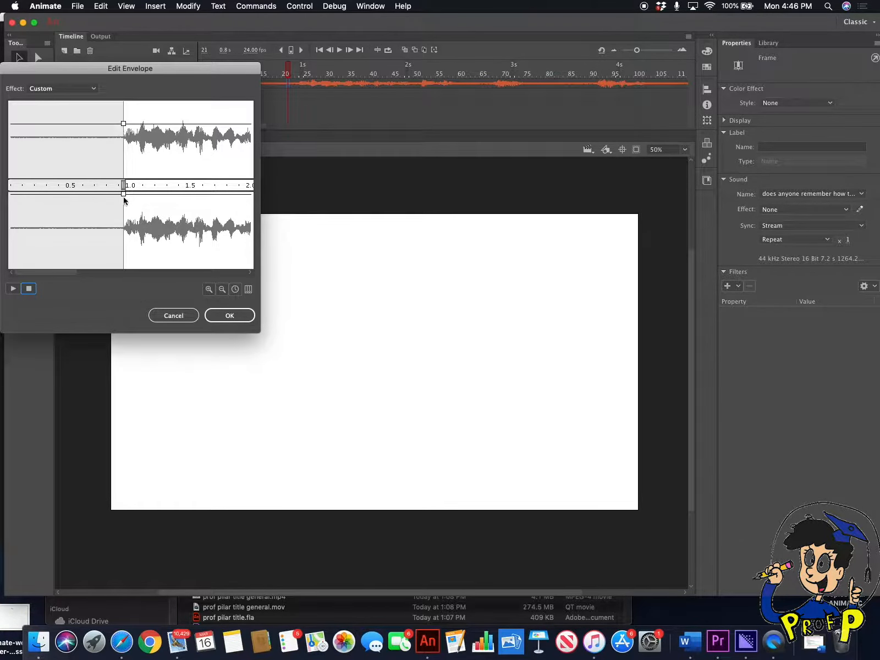
pyautogui.moveTo(124, 196); pyautogui.dragTo(125, 212)
pyautogui.click(13, 288)
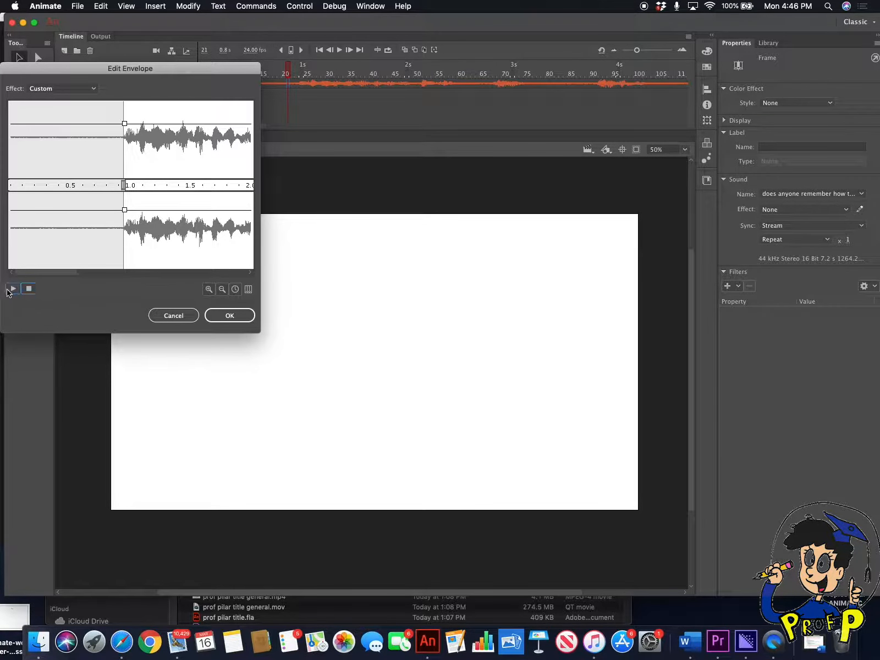
pyautogui.click(29, 288)
pyautogui.click(232, 316)
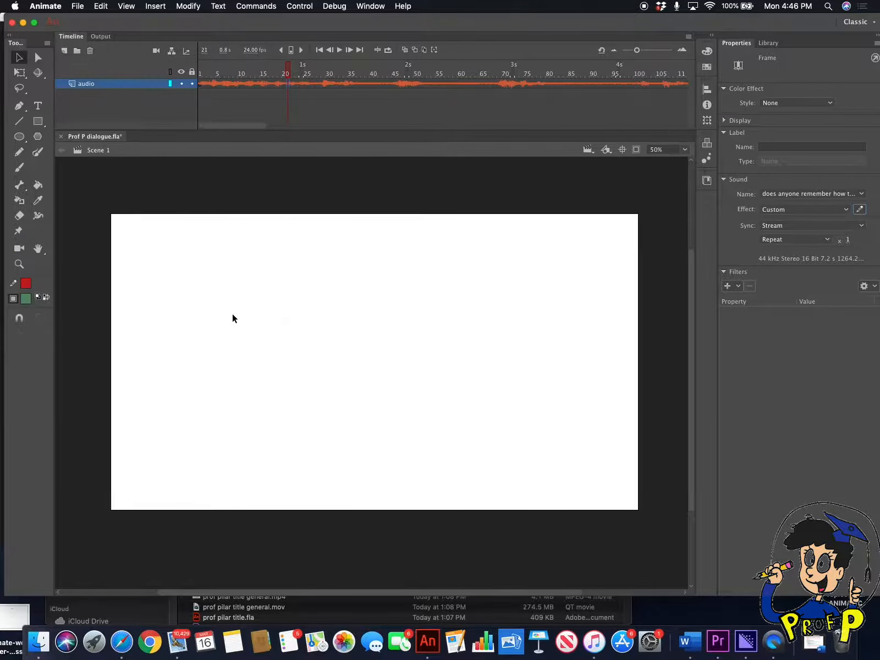
# - Play the edited dialogue on the timeline from frame 1 and return the playhead to frame 1
pyautogui.moveTo(224, 71); pyautogui.dragTo(154, 71)
pyautogui.click(339, 50)
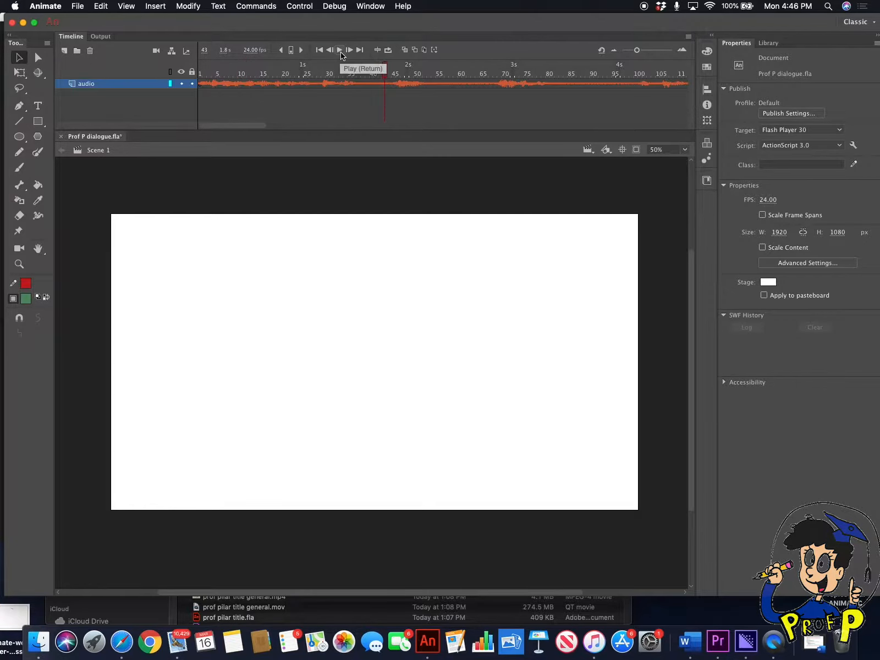
pyautogui.click(204, 71)
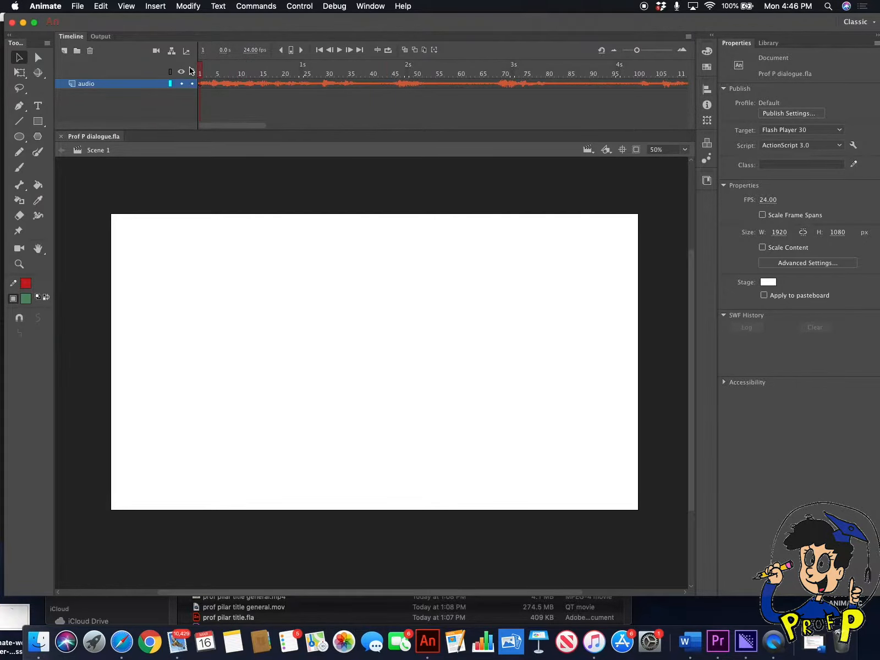
# - In the publish settings, set the audio stream to Speech compression with a 44kHz sample rate
pyautogui.click(79, 6)
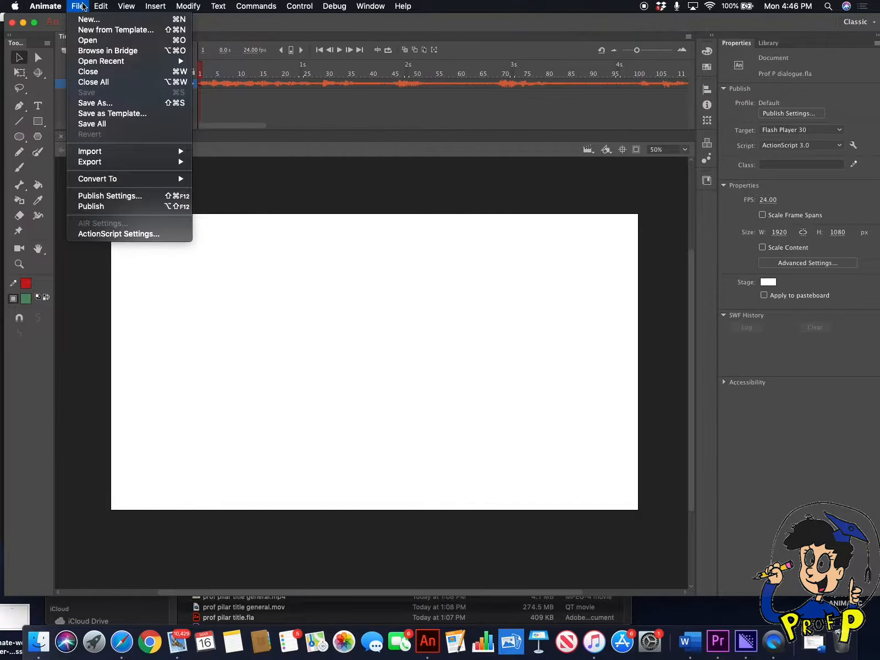
pyautogui.click(134, 202)
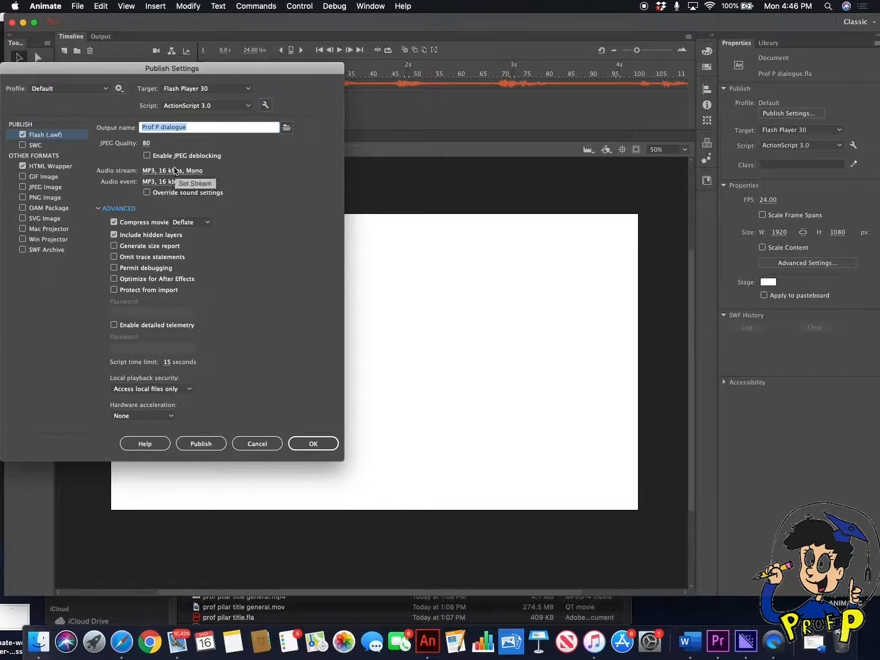
pyautogui.click(174, 171)
pyautogui.click(435, 356)
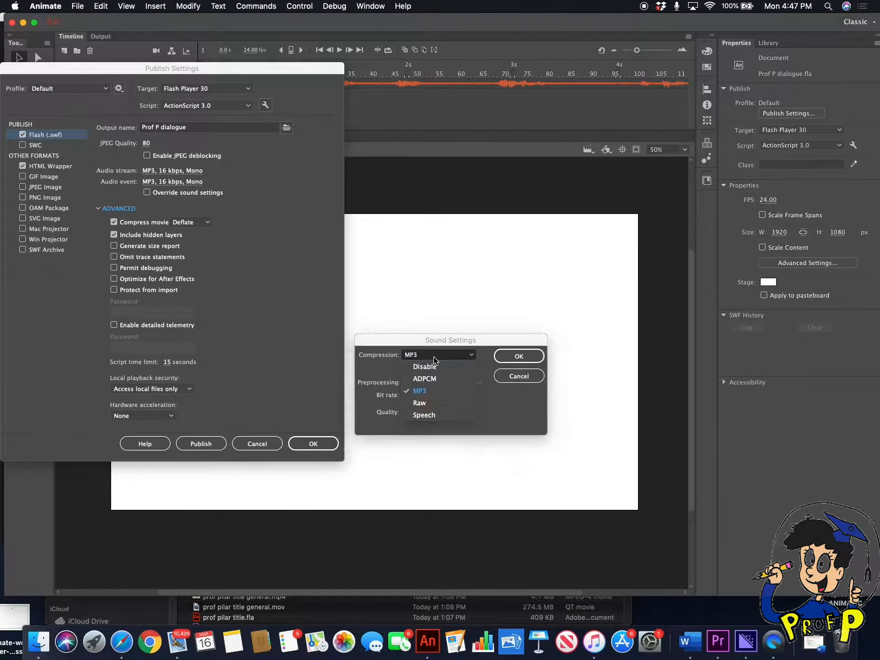
pyautogui.click(432, 415)
pyautogui.click(432, 395)
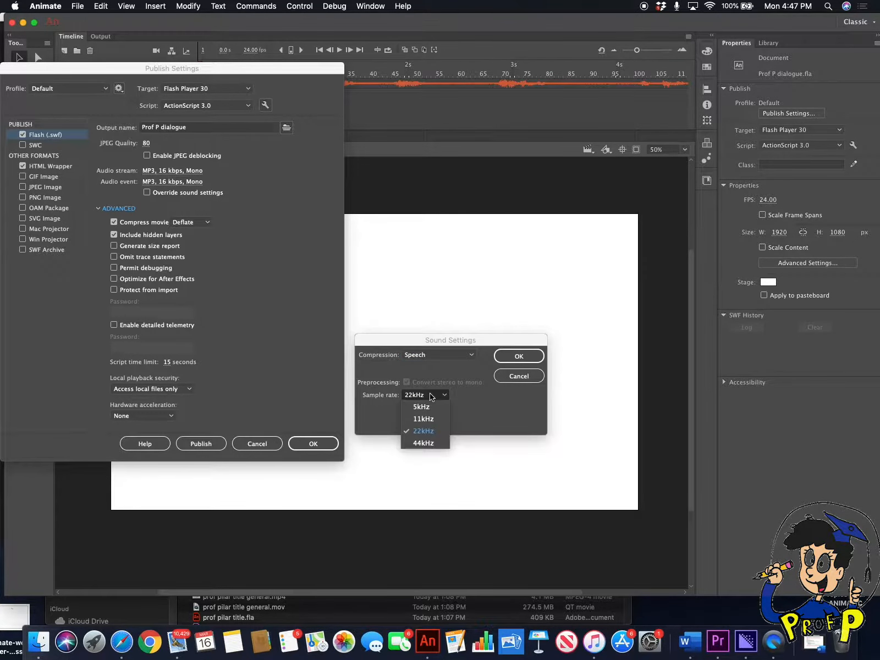
pyautogui.click(429, 443)
pyautogui.click(506, 358)
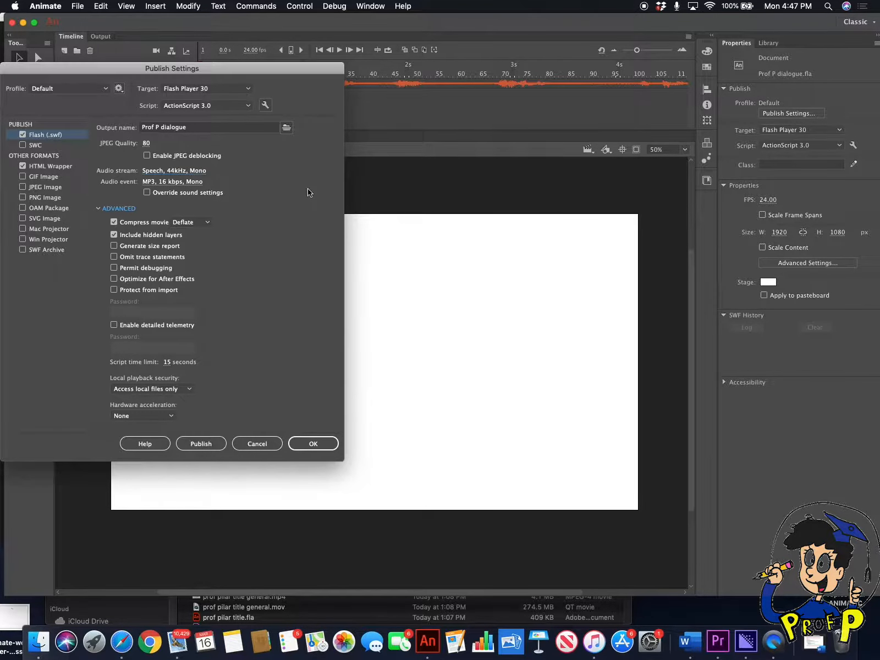
# - Set the audio event to Speech compression at a 44kHz sample rate and accept the publish settings
pyautogui.click(186, 182)
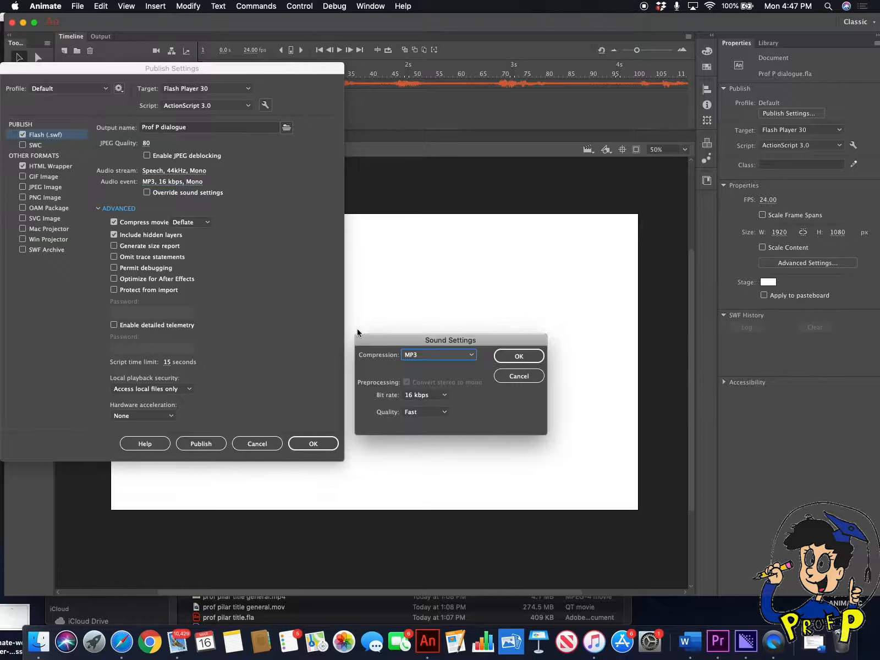
pyautogui.click(423, 357)
pyautogui.click(423, 419)
pyautogui.click(424, 396)
pyautogui.click(423, 442)
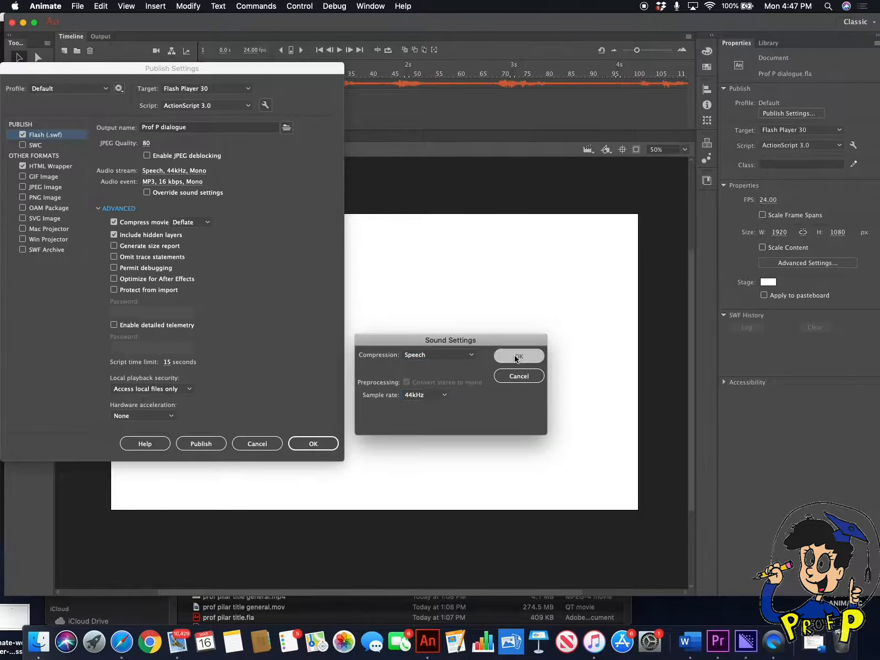
pyautogui.click(516, 358)
pyautogui.click(313, 443)
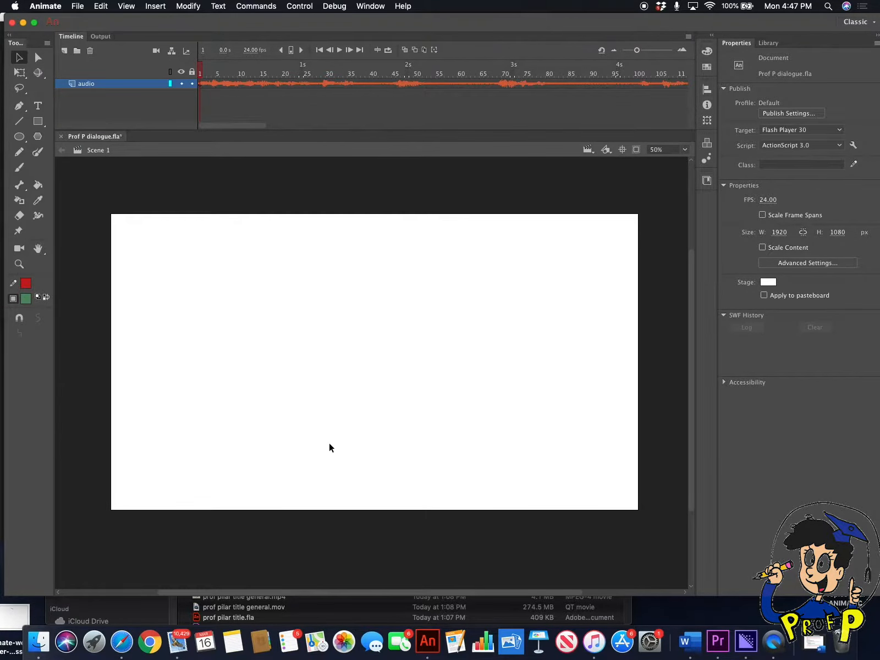